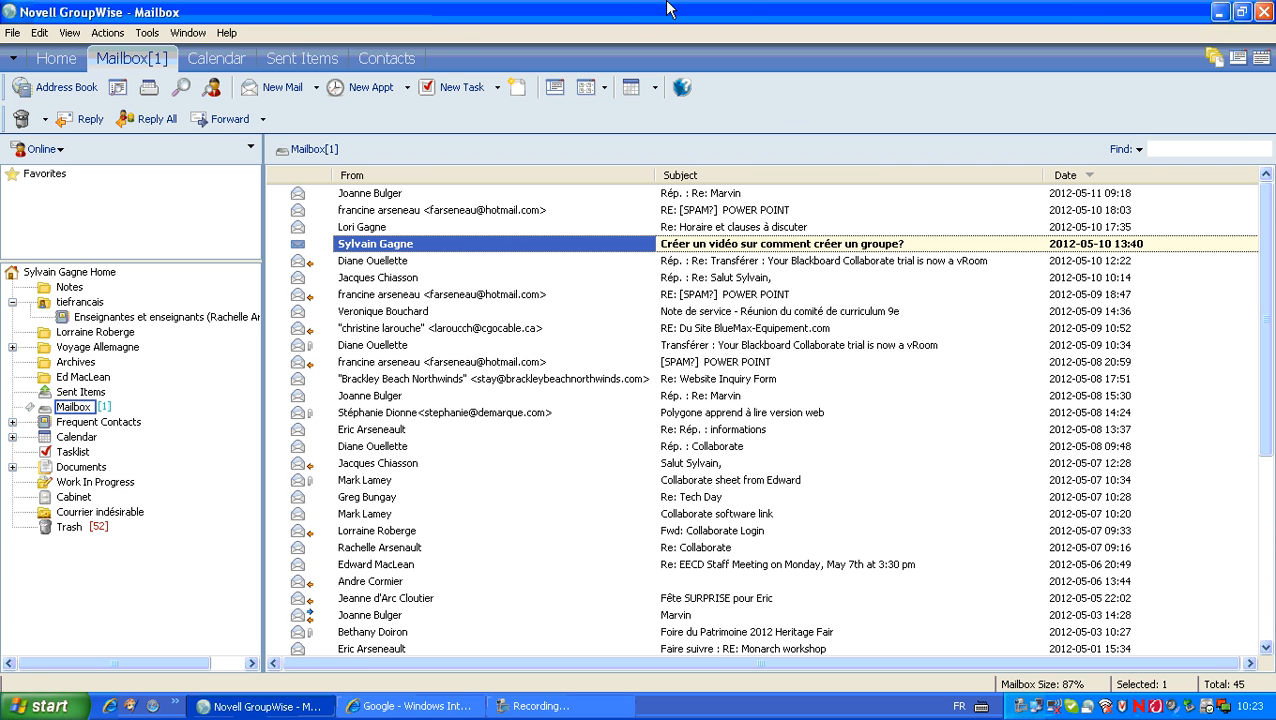
Step: Switch to the Contacts view showing the Frequent Contacts address book cards
{"action": "left_click", "coordinate": [405, 63]}
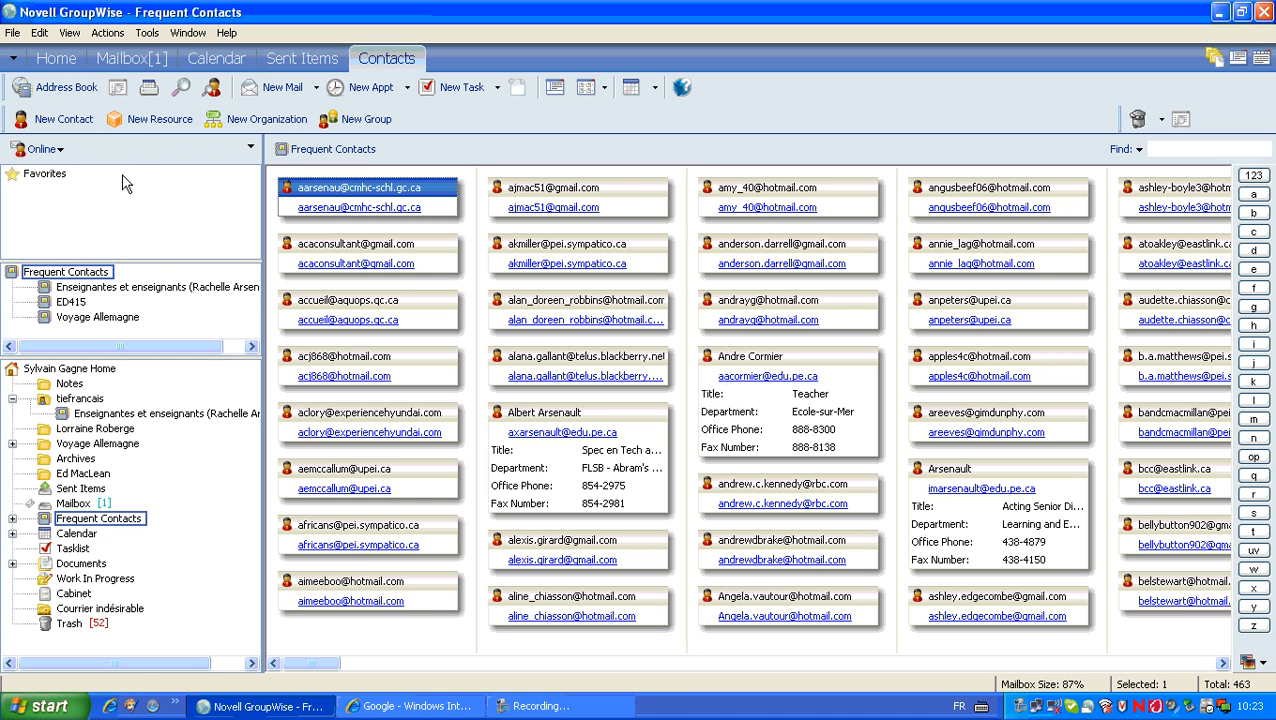
Step: Create a new contact, putting the Gmail address in the e-mail field and the person's full name in the name field
{"action": "left_click", "coordinate": [88, 124]}
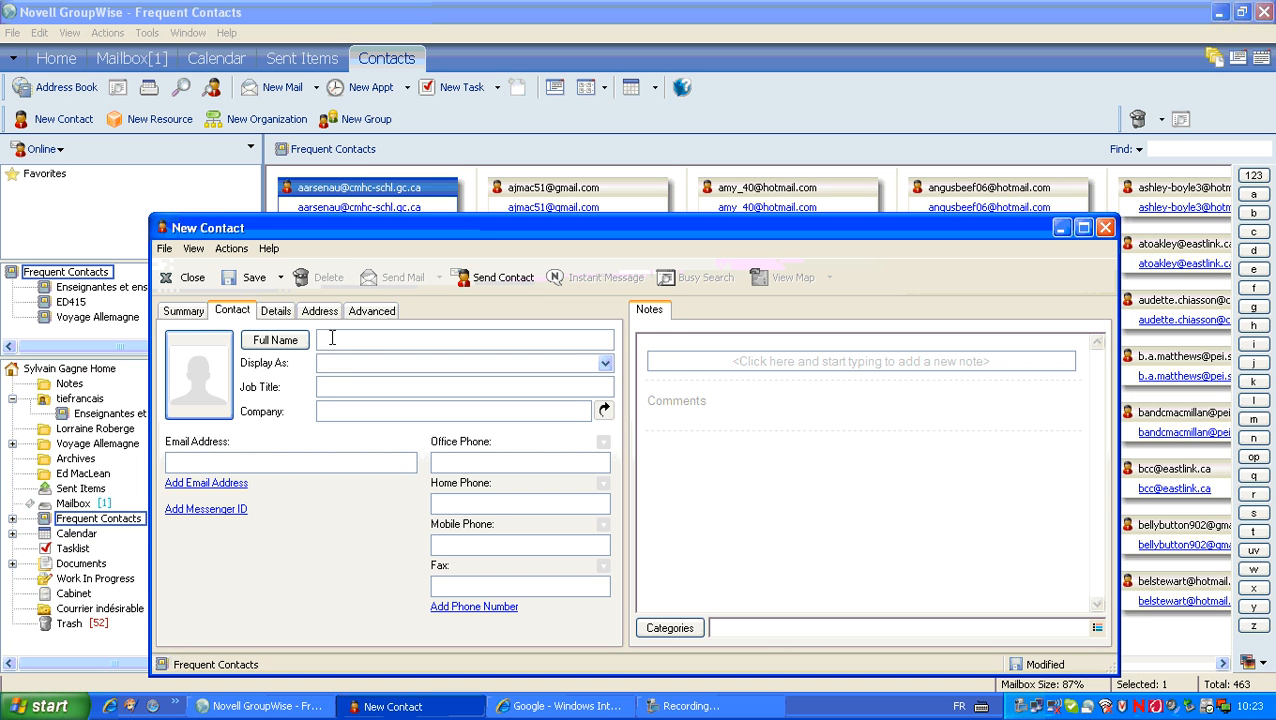
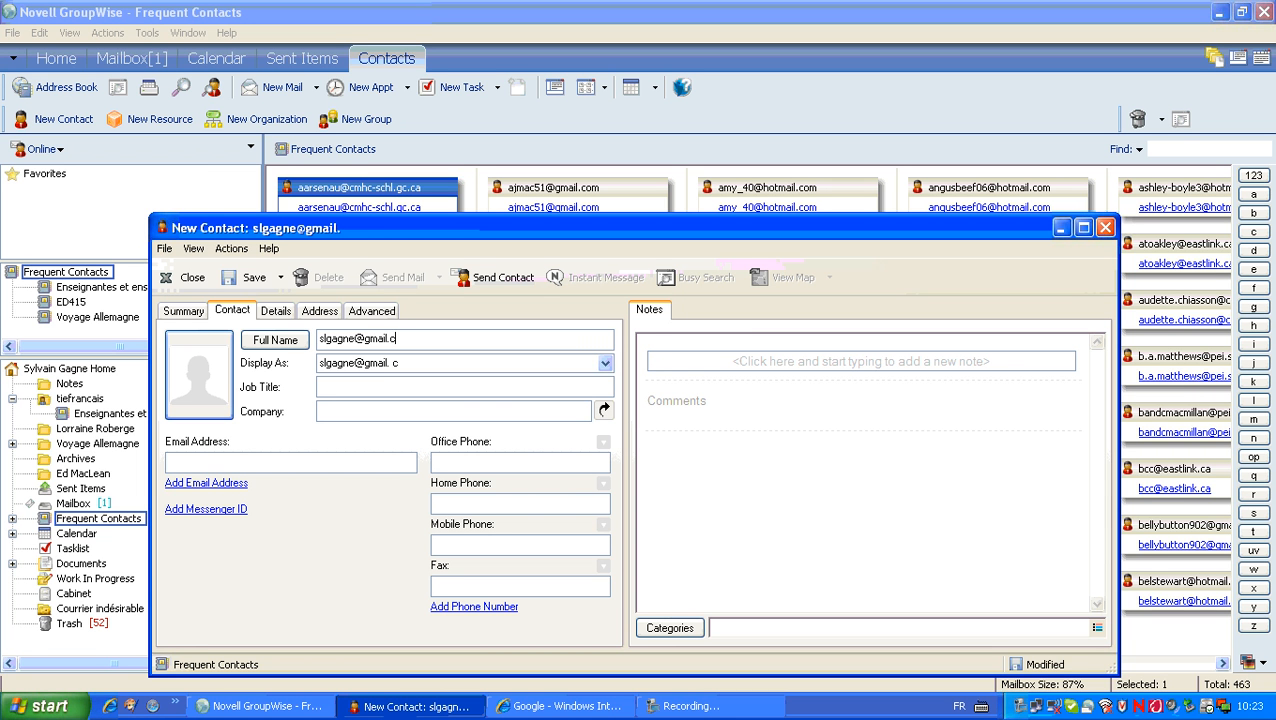
{"action": "left_click_drag", "start_coordinate": [412, 338], "coordinate": [311, 343]}
{"action": "key", "text": "ctrl+c"}
{"action": "left_click", "coordinate": [315, 460]}
{"action": "key", "text": "ctrl+v"}
{"action": "left_click_drag", "start_coordinate": [413, 339], "coordinate": [320, 342]}
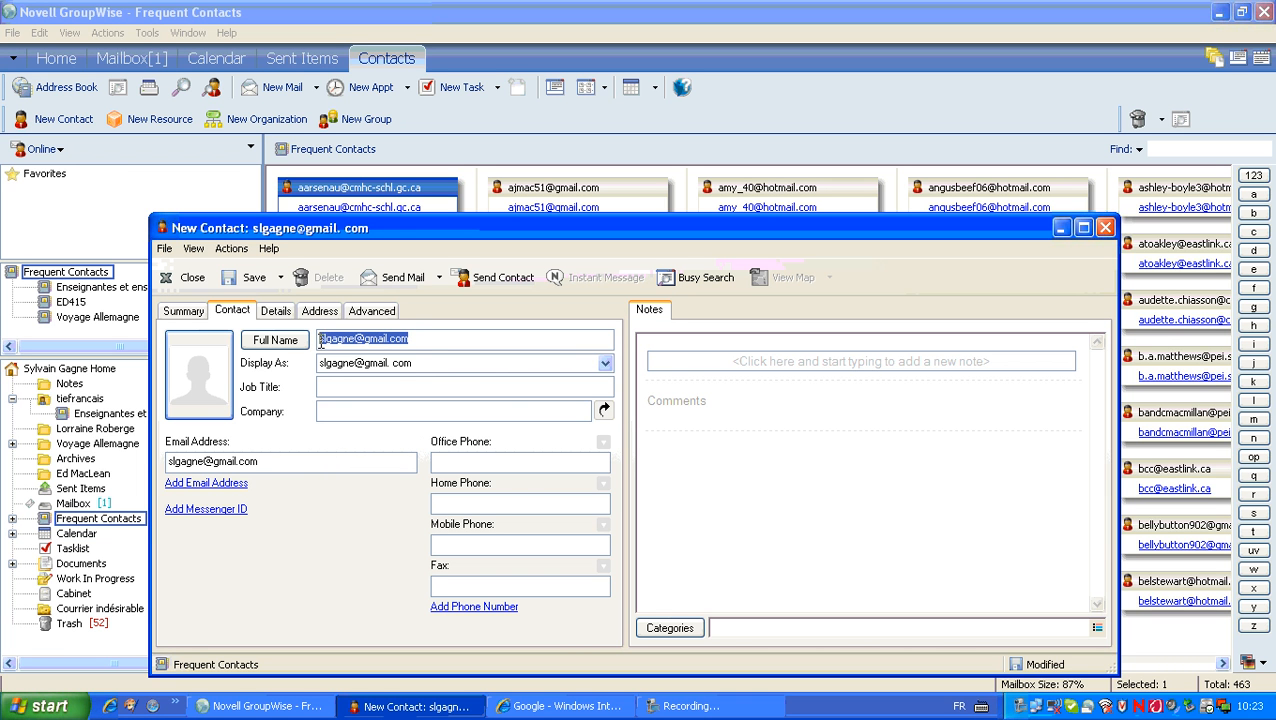
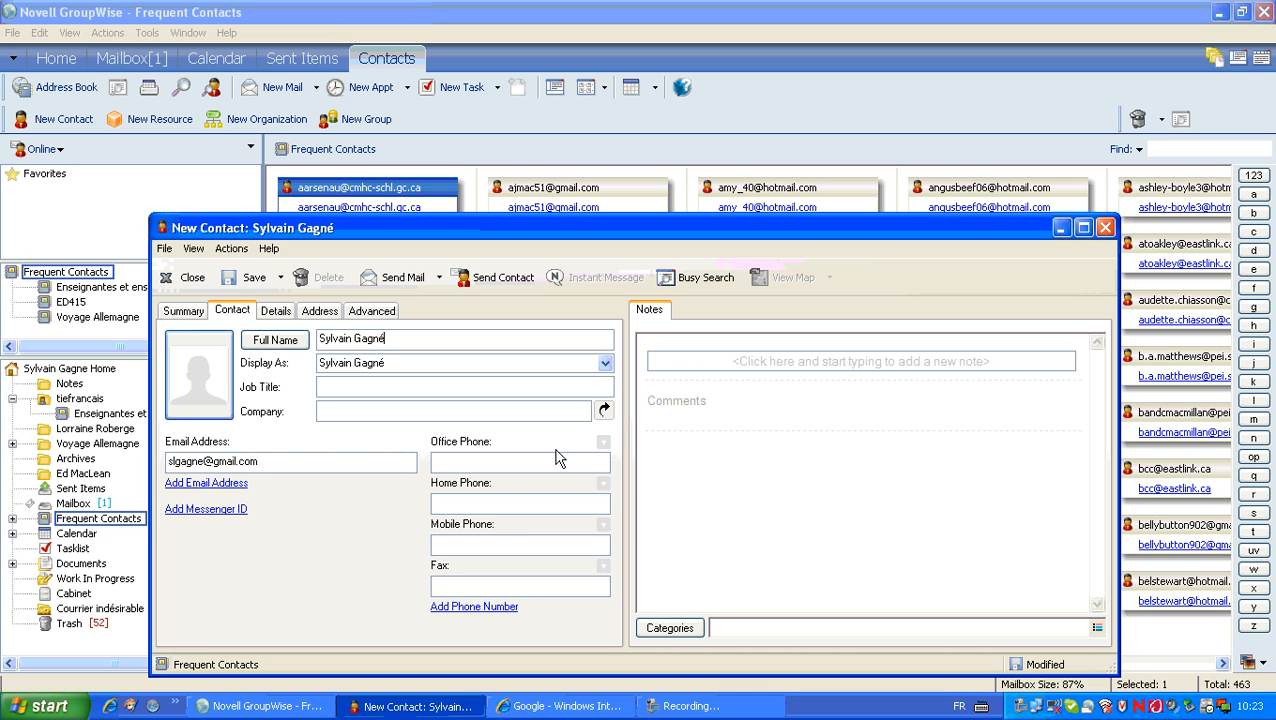
Step: Save the contact despite the duplicate-name warning and close its window
{"action": "left_click", "coordinate": [254, 277]}
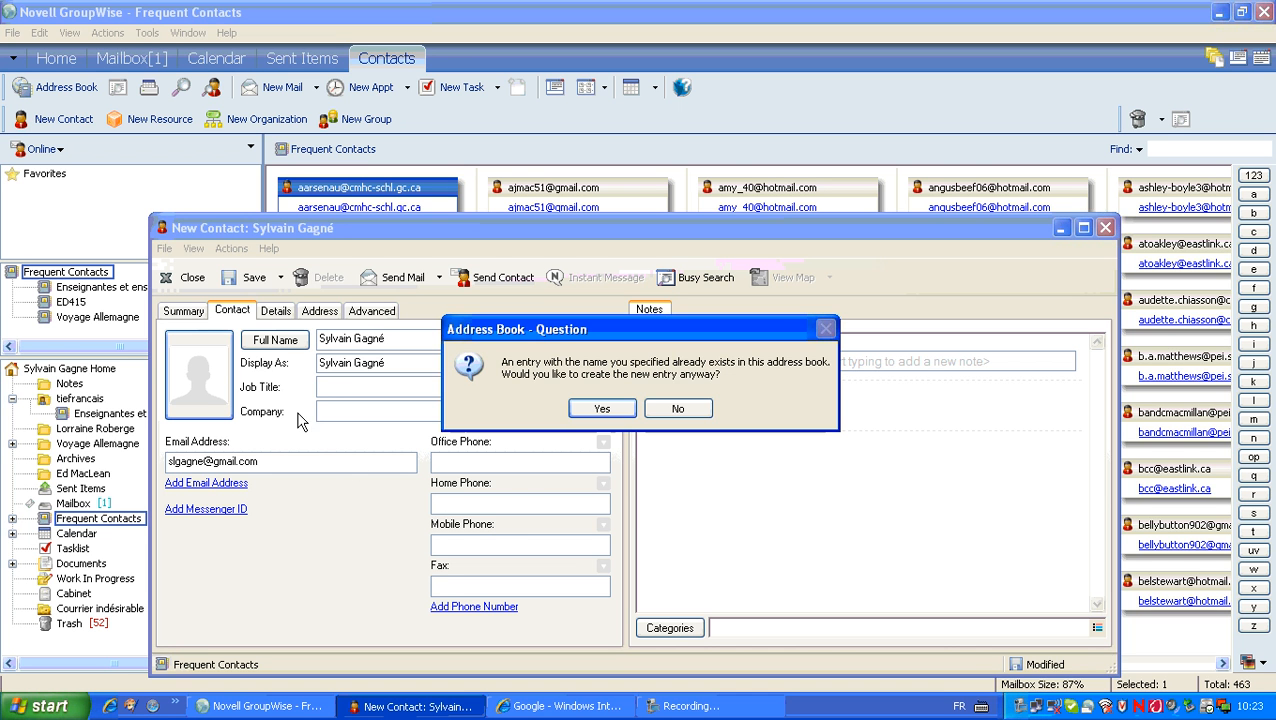
{"action": "left_click", "coordinate": [605, 410]}
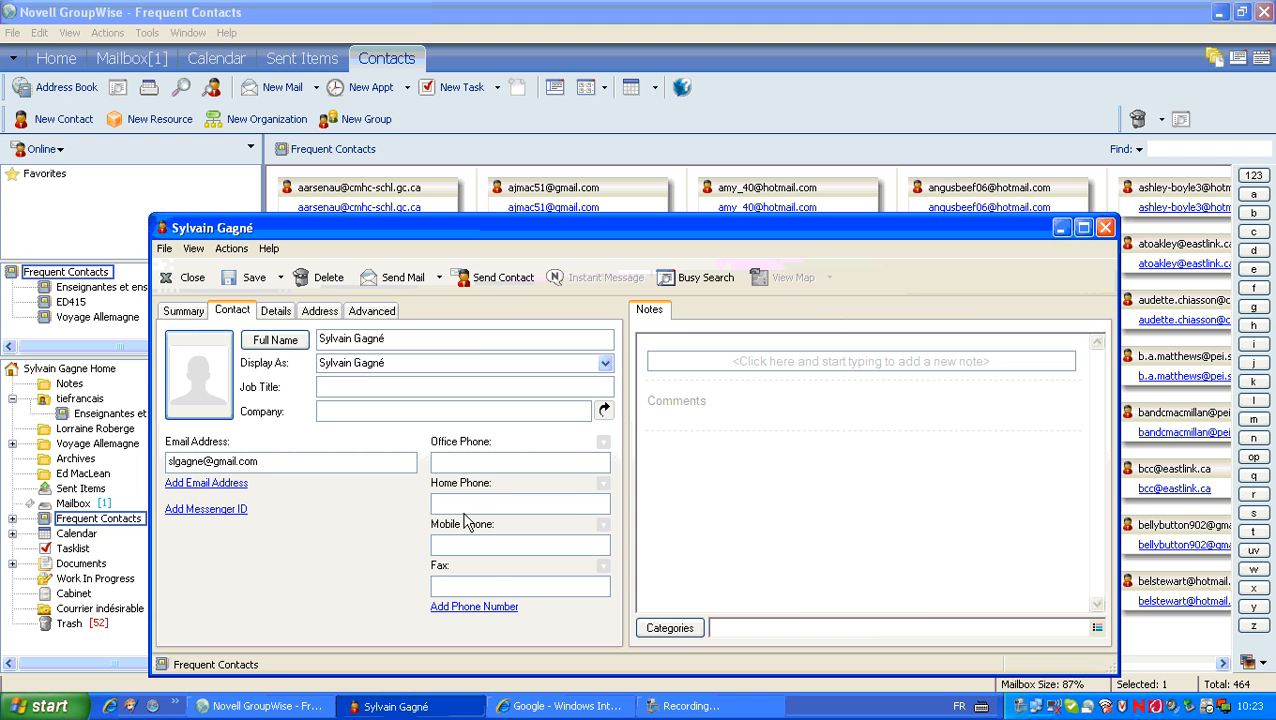
{"action": "left_click", "coordinate": [1105, 228]}
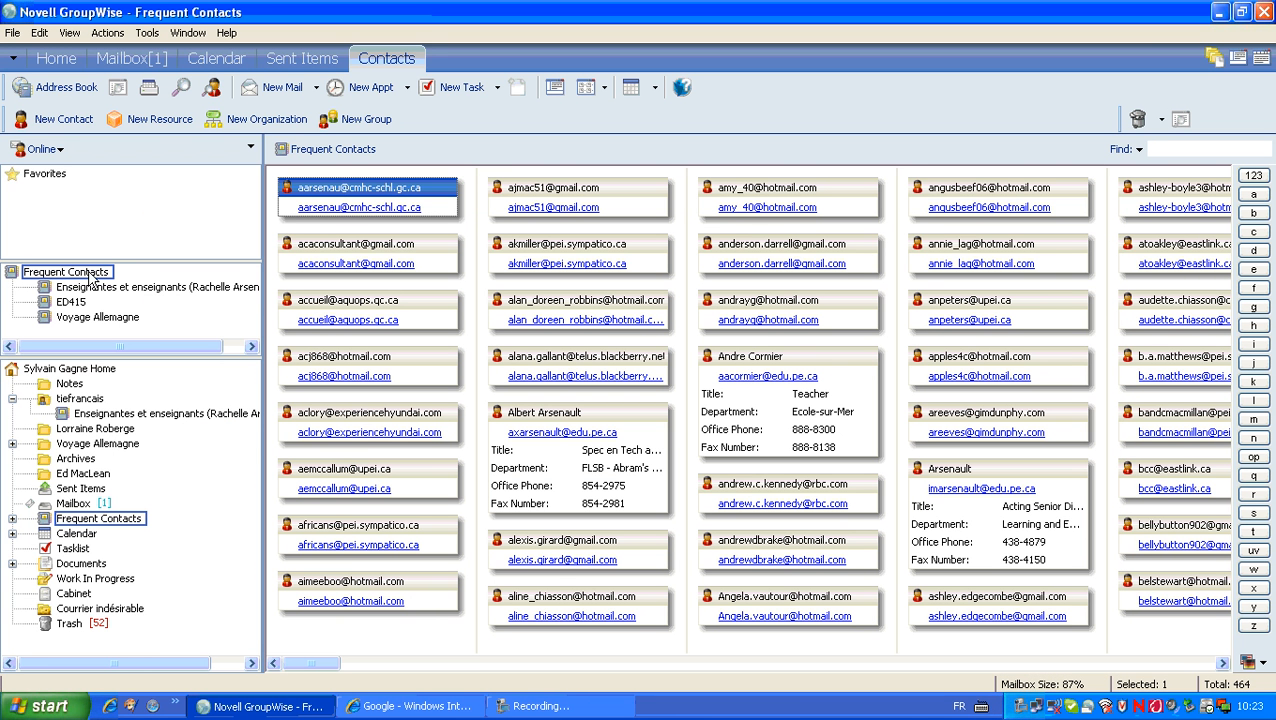
{"action": "left_click", "coordinate": [62, 119]}
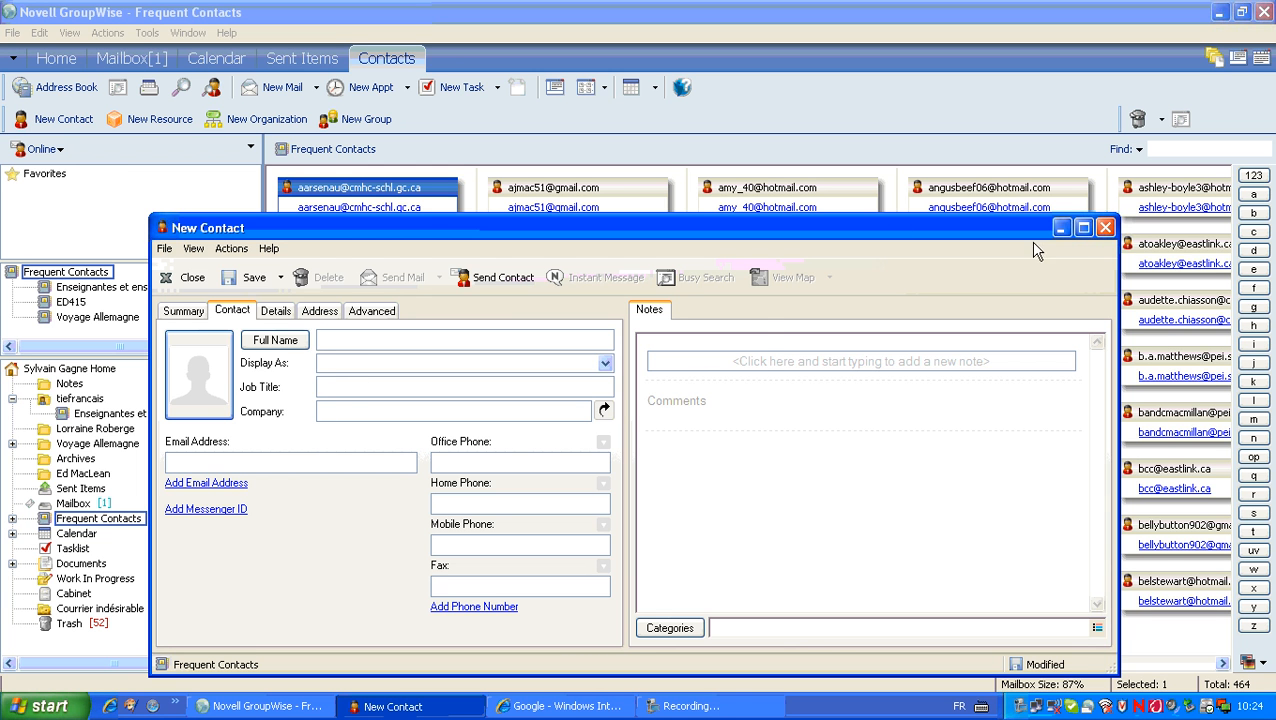
{"action": "left_click", "coordinate": [1106, 230]}
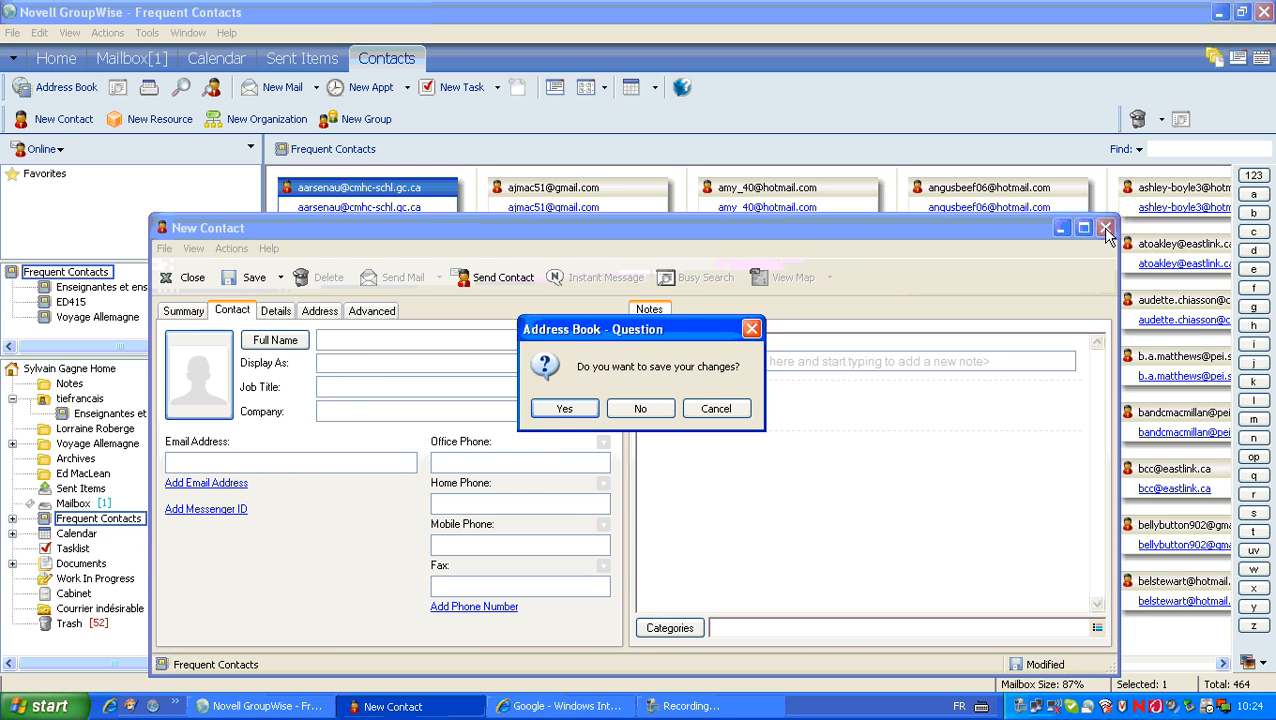
{"action": "left_click", "coordinate": [641, 409]}
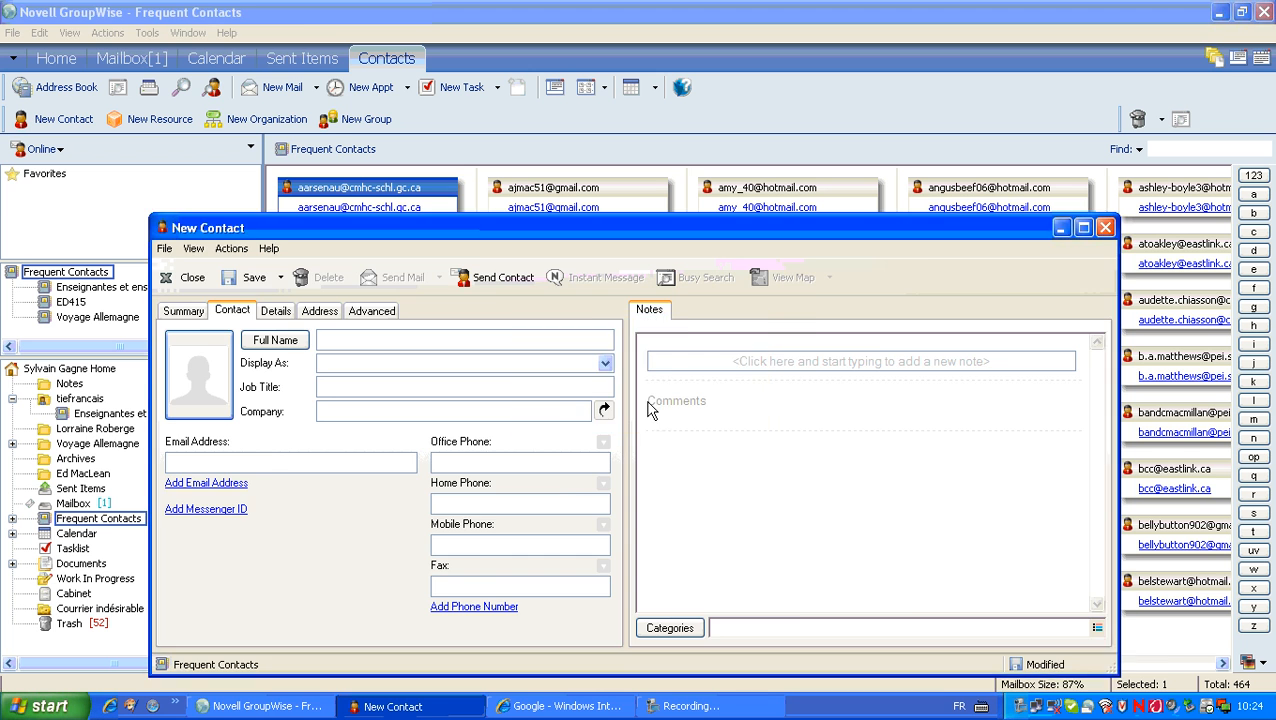
Step: Create a draft group named 'Classe 2ième année' and bring up its member picker
{"action": "left_click", "coordinate": [353, 125]}
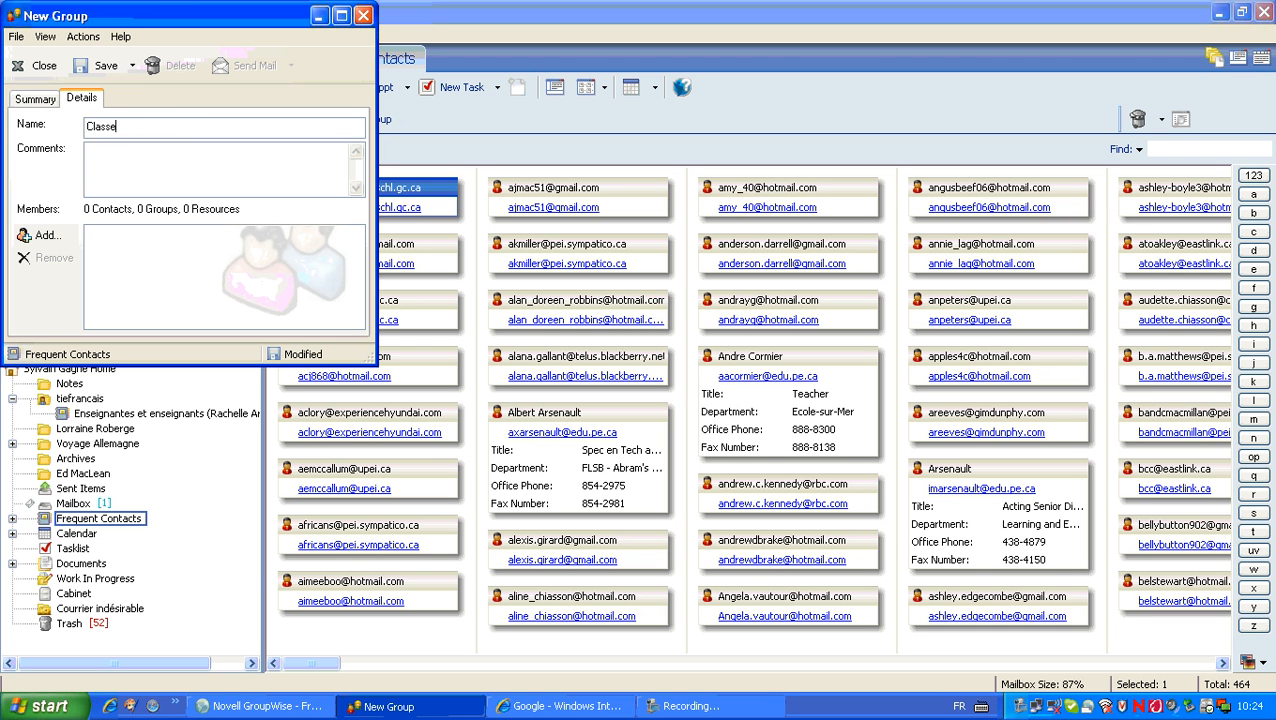
{"action": "type", "text": "Classe 2ième année"}
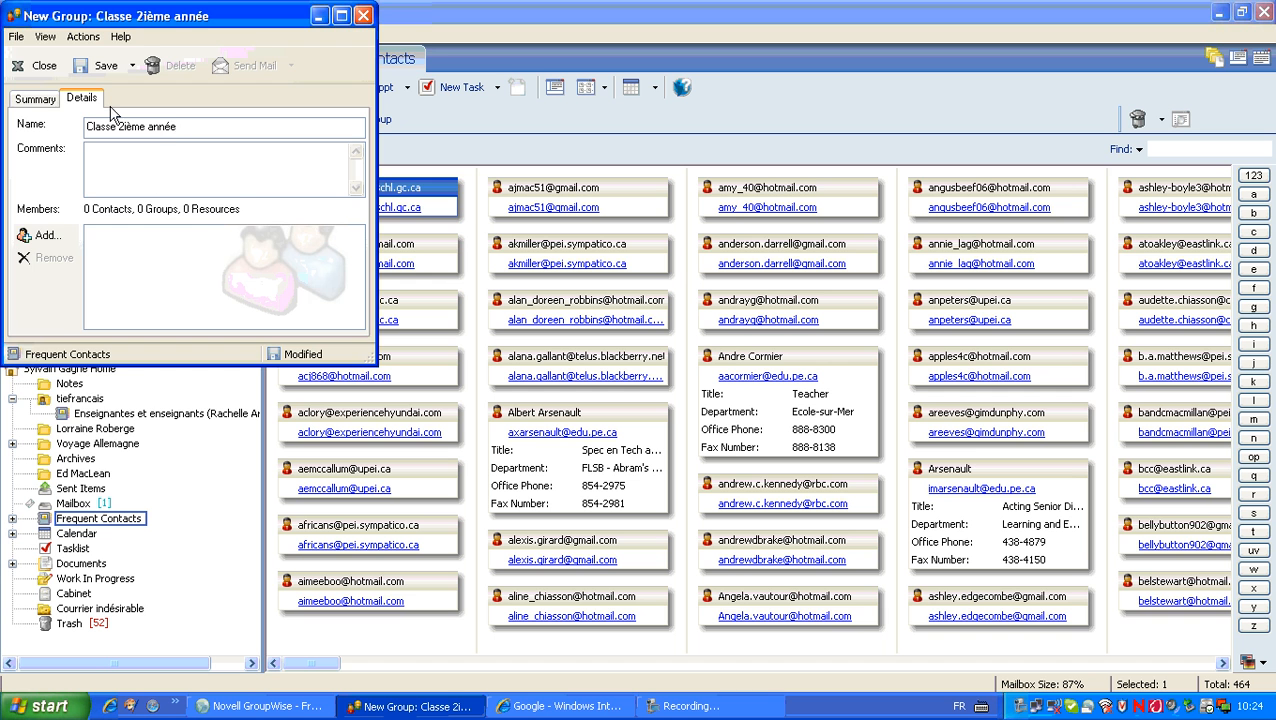
{"action": "left_click", "coordinate": [42, 236]}
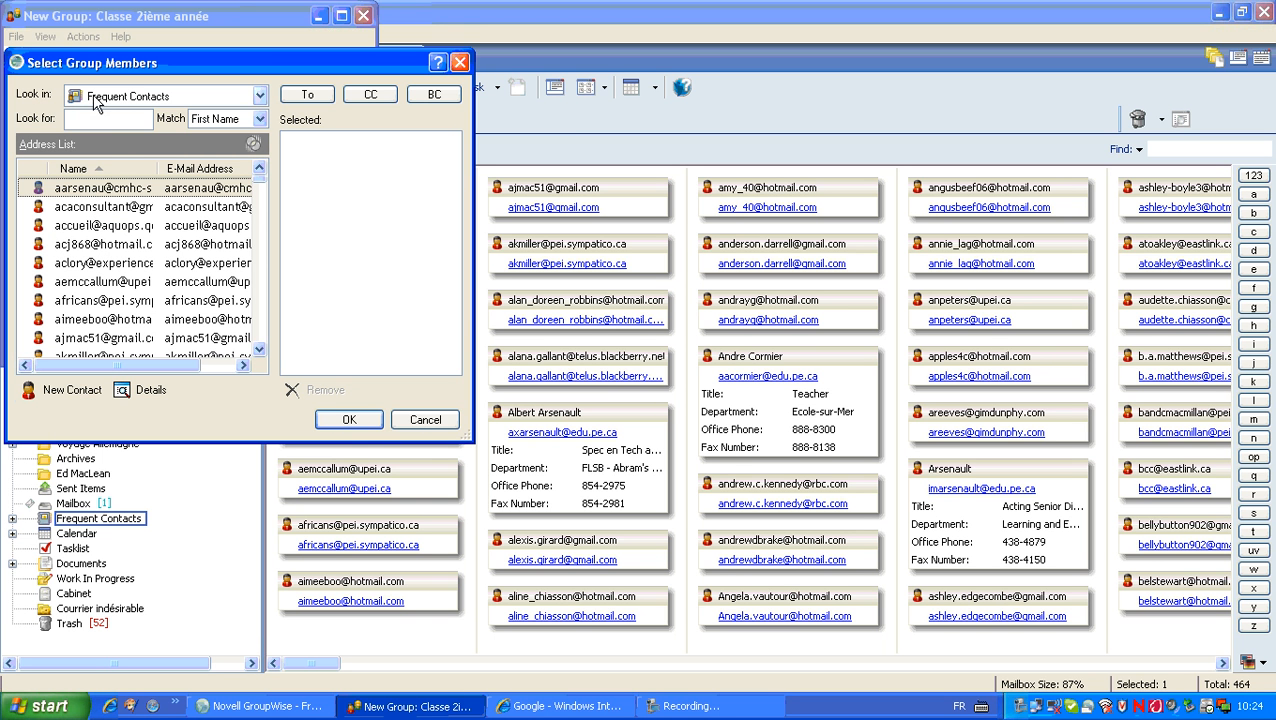
Step: Search Frequent Contacts for the new contact by first name and add them as the group's member
{"action": "left_click", "coordinate": [259, 96]}
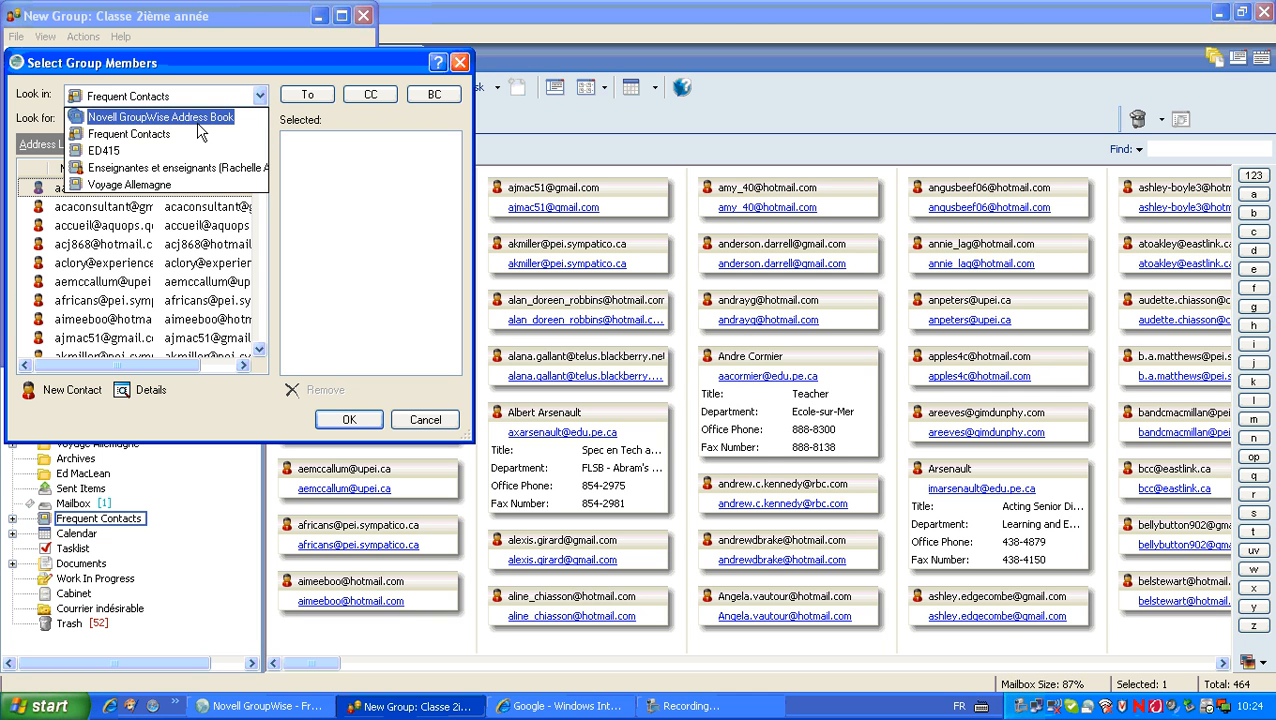
{"action": "left_click", "coordinate": [155, 134]}
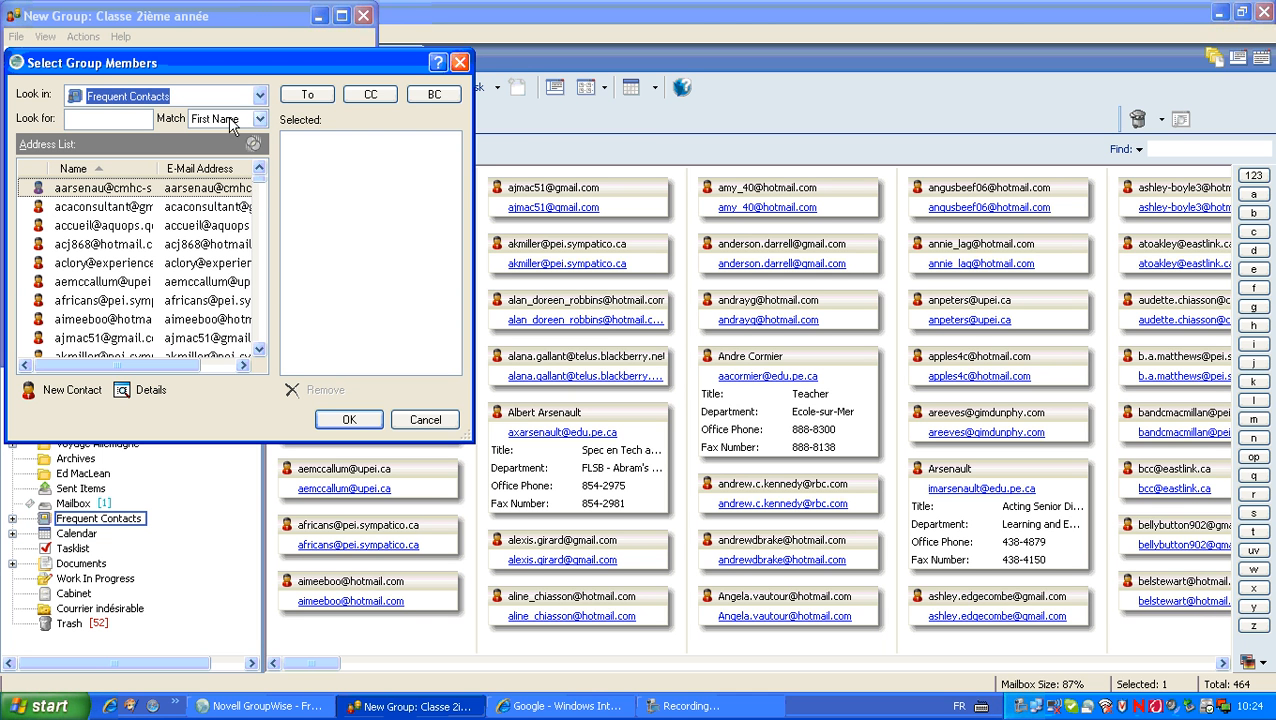
{"action": "left_click", "coordinate": [131, 117]}
{"action": "type", "text": "S"}
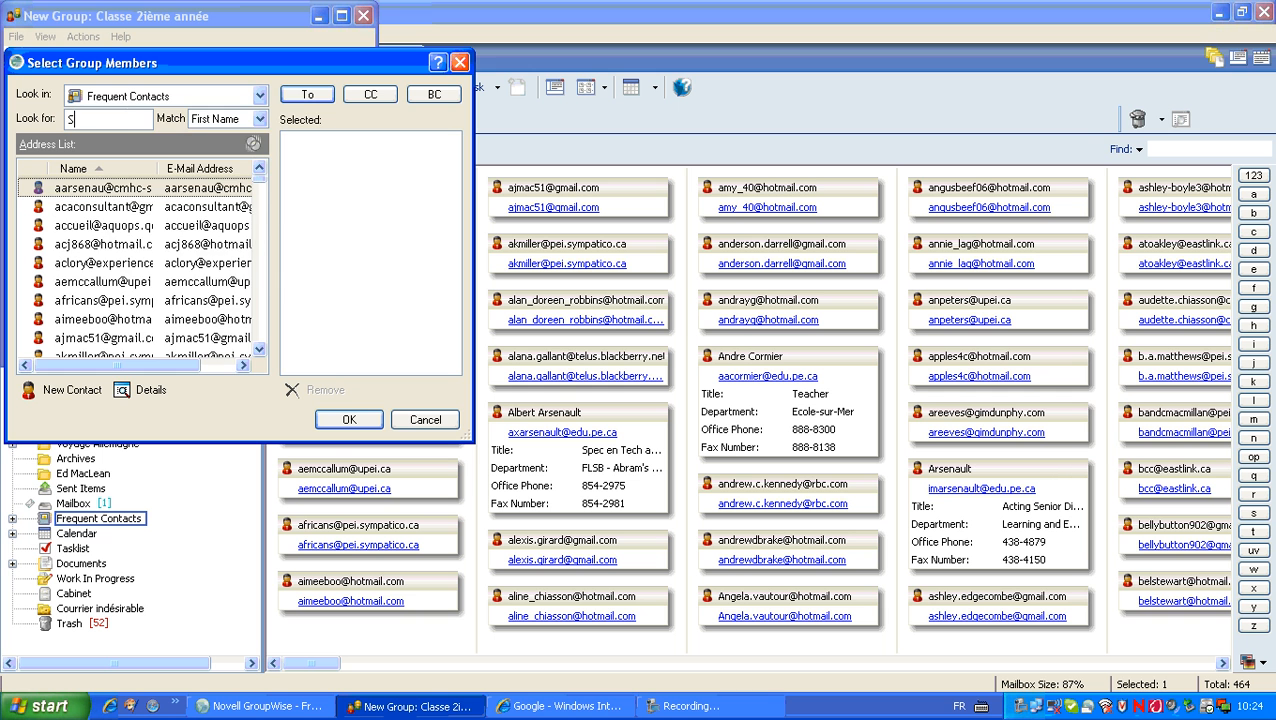
{"action": "type", "text": "ylvain"}
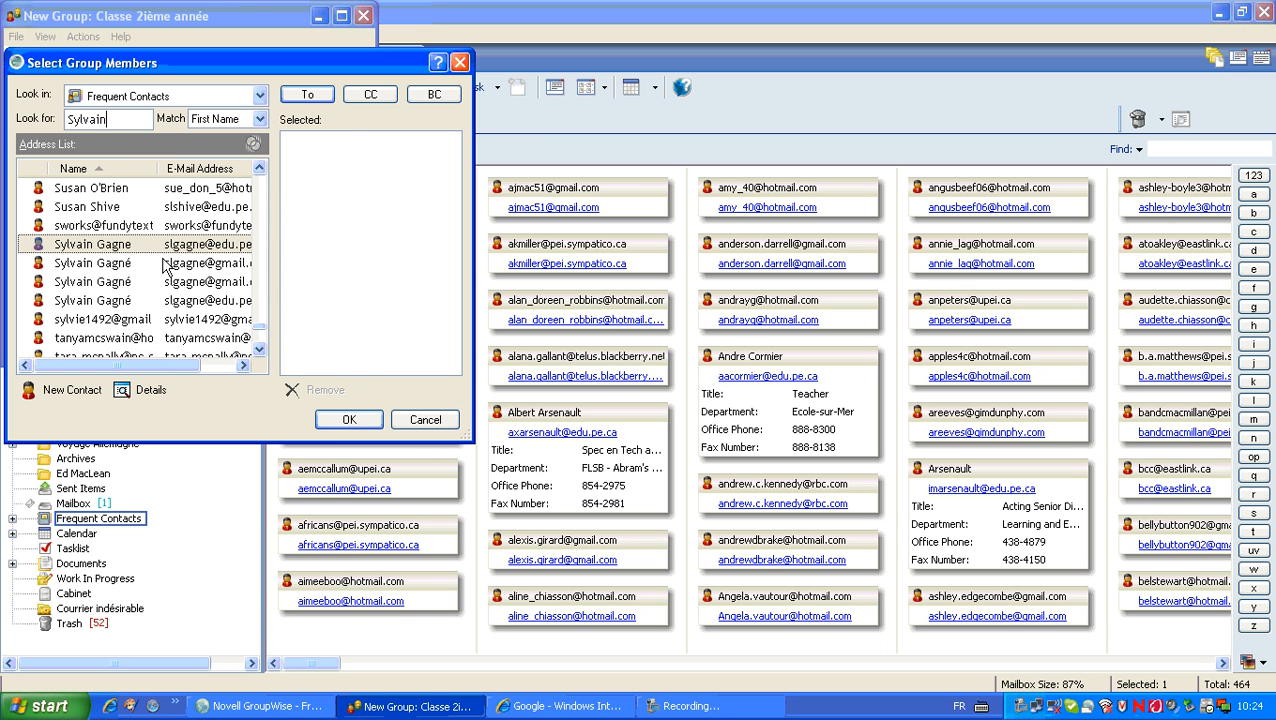
{"action": "left_click", "coordinate": [118, 266]}
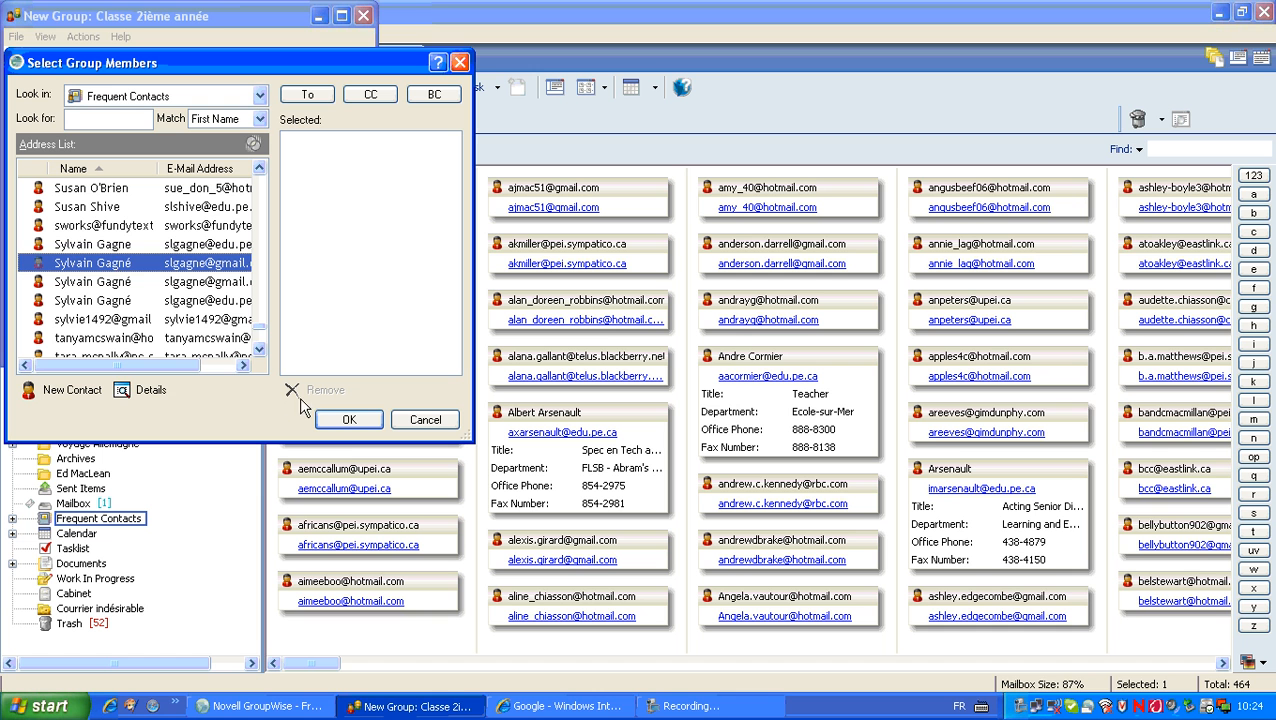
{"action": "left_click", "coordinate": [305, 94]}
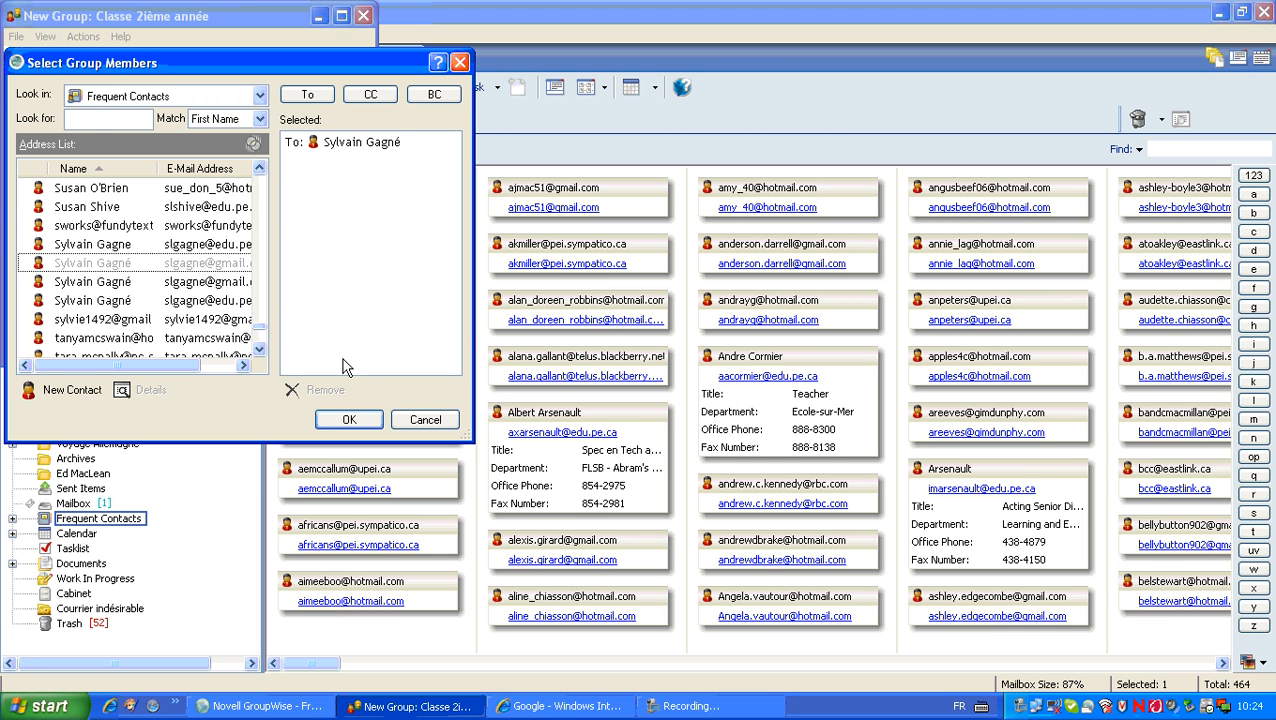
{"action": "left_click", "coordinate": [349, 419]}
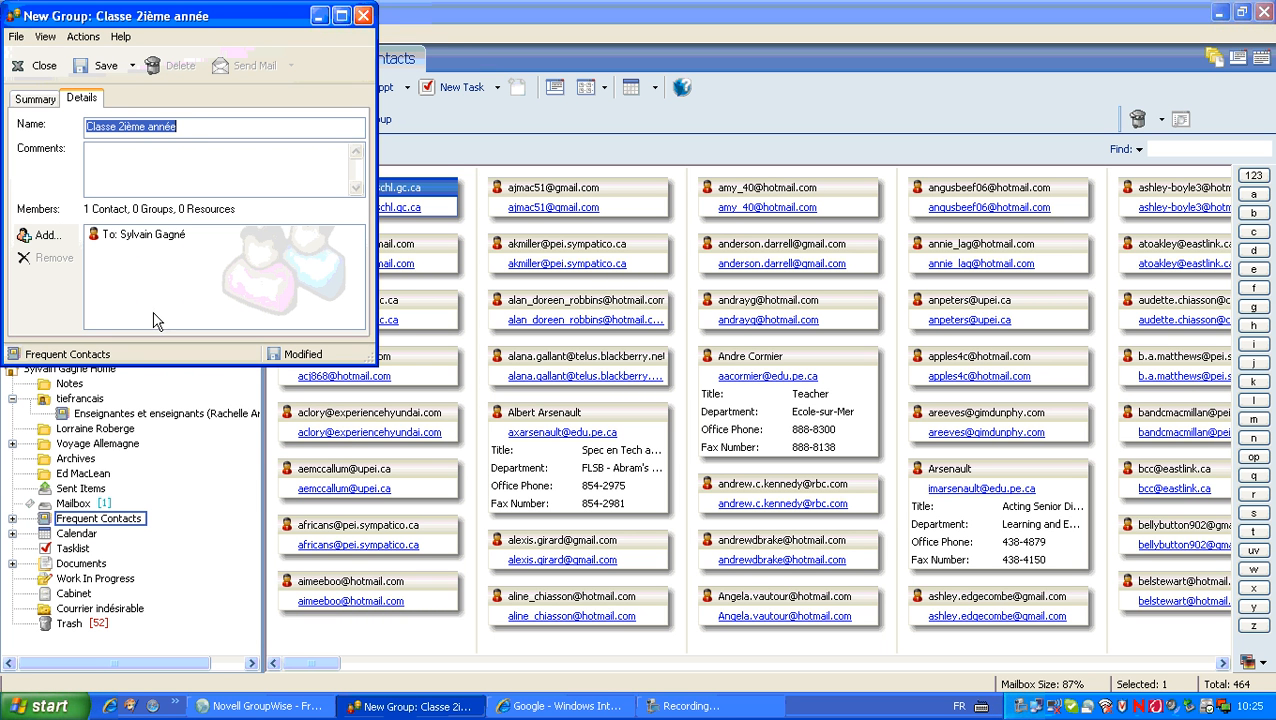
Step: Save and close the 'Classe 2ième année' group, then return to the Mailbox
{"action": "left_click", "coordinate": [107, 68]}
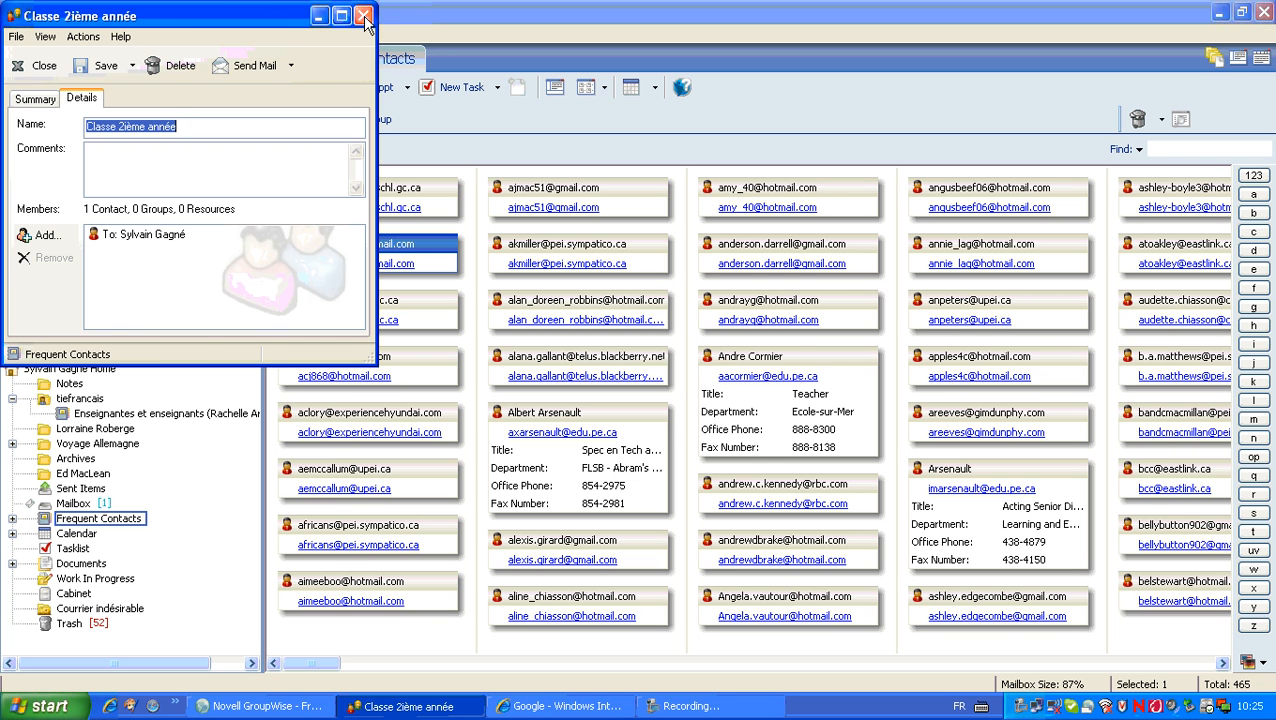
{"action": "left_click", "coordinate": [363, 16]}
{"action": "left_click", "coordinate": [131, 58]}
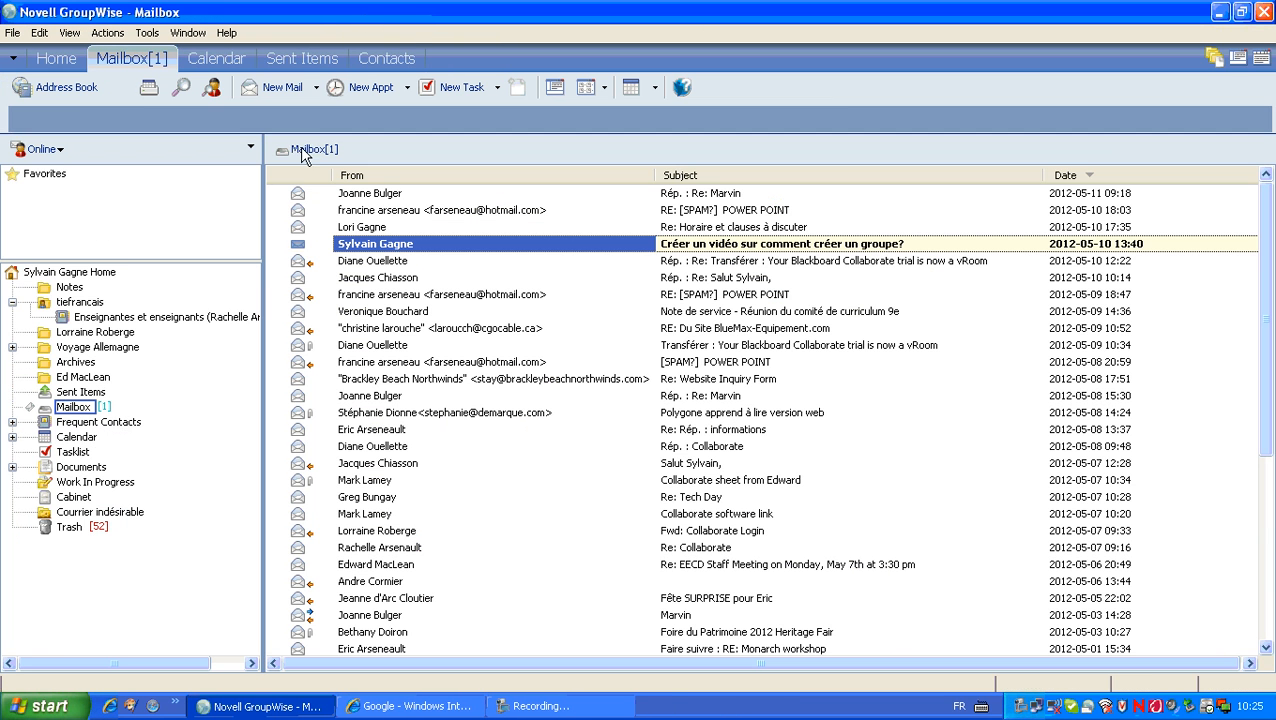
Step: Compose a new mail to 'Classe 2ième année' with subject 'Note aux parents' and a 'Bonjour Chers parents,' greeting
{"action": "left_click", "coordinate": [282, 93]}
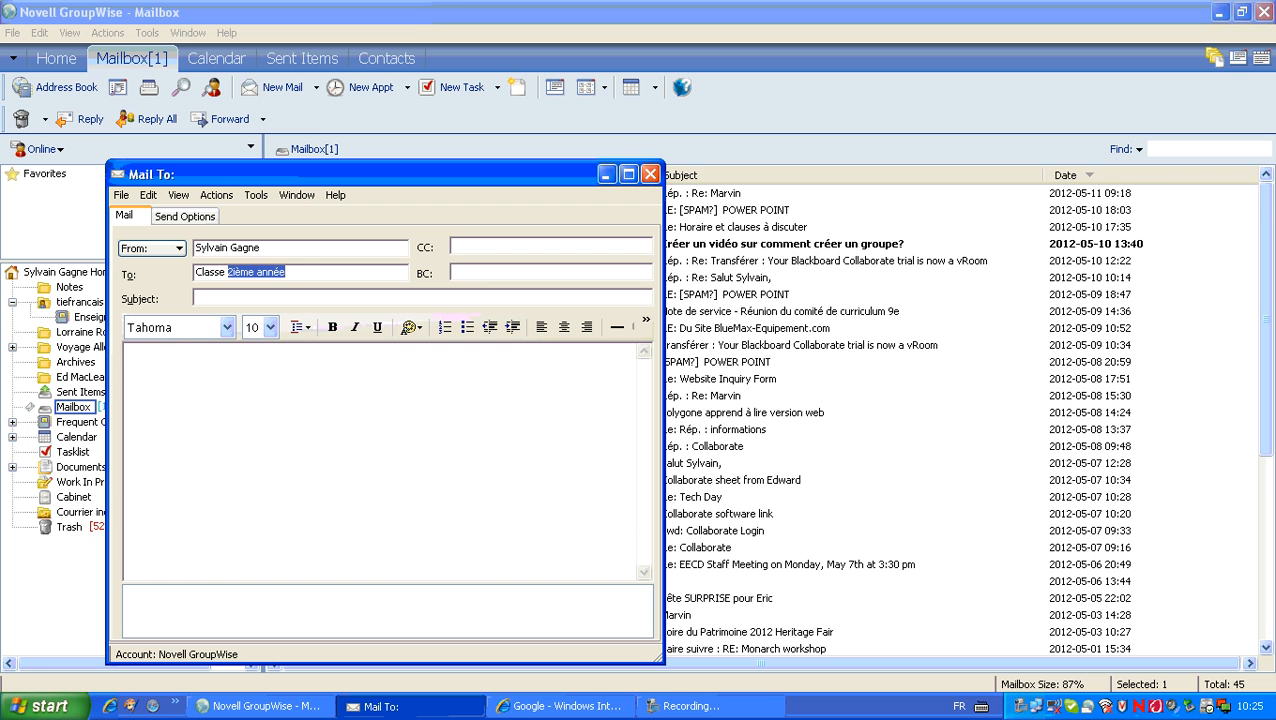
{"action": "left_click", "coordinate": [301, 274]}
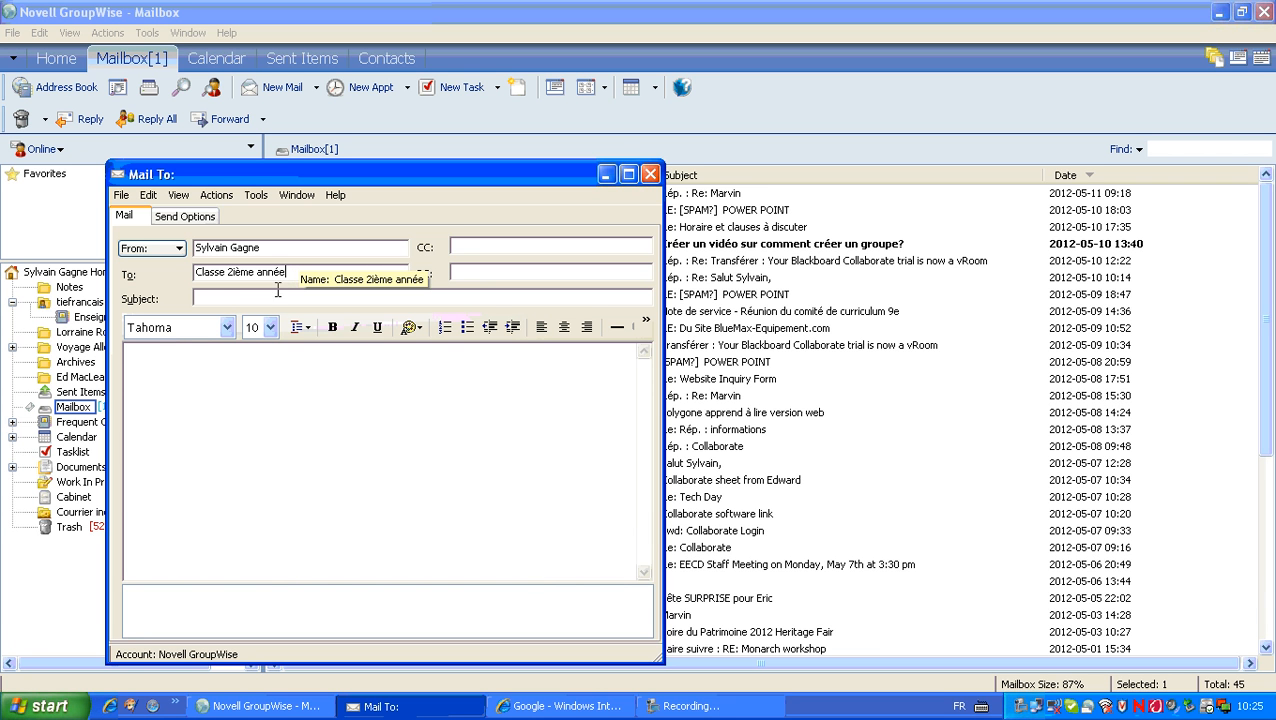
{"action": "left_click", "coordinate": [273, 297]}
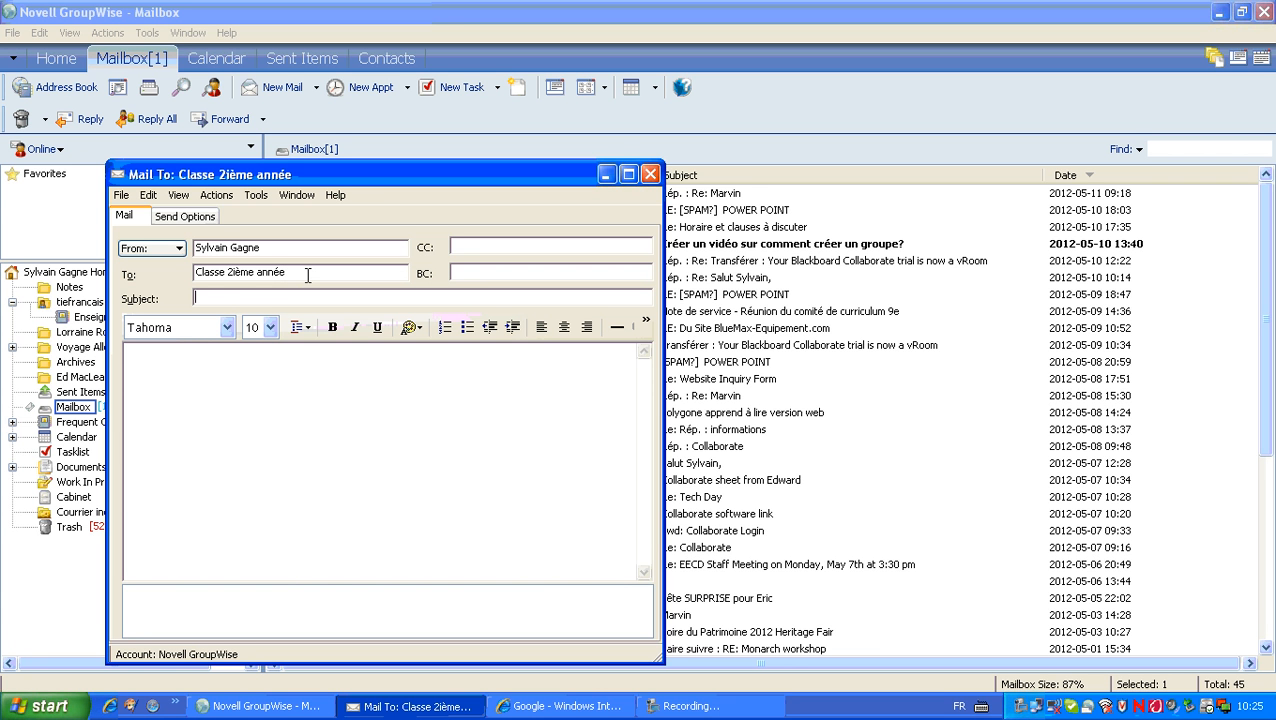
{"action": "type", "text": "Note "}
{"action": "type", "text": "r C"}
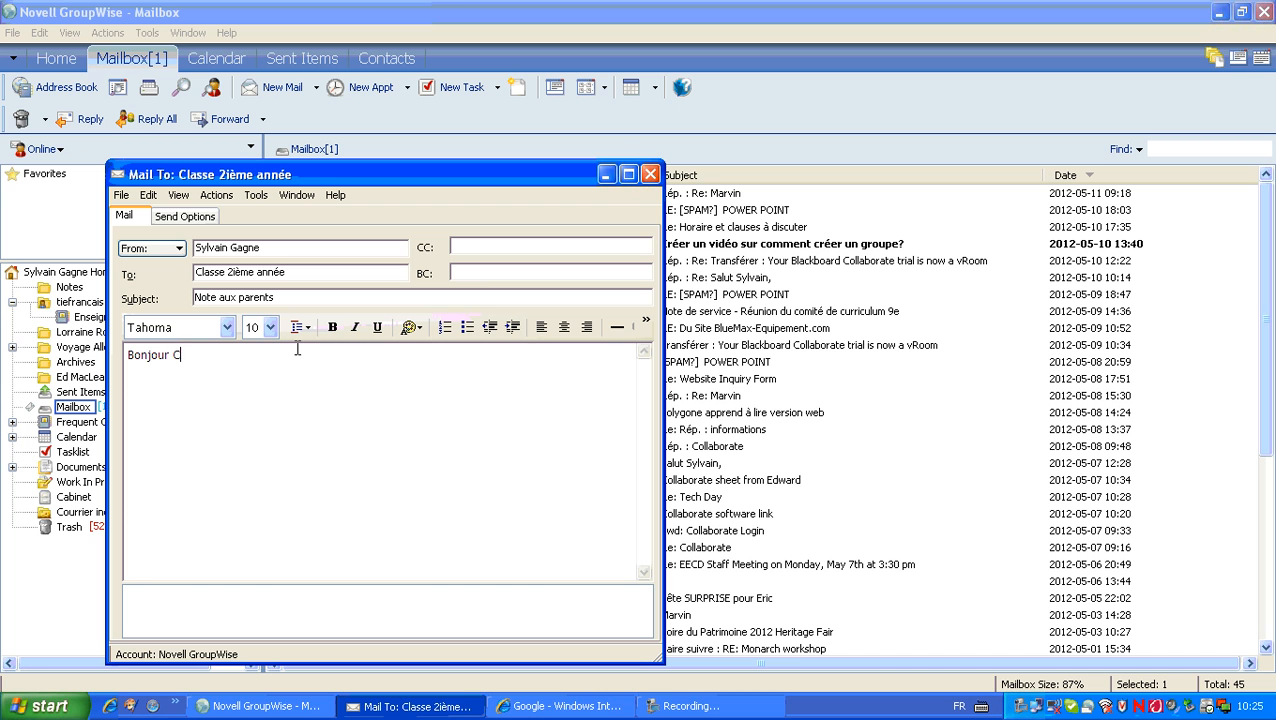
{"action": "type", "text": "hers p"}
{"action": "type", "text": "......"}
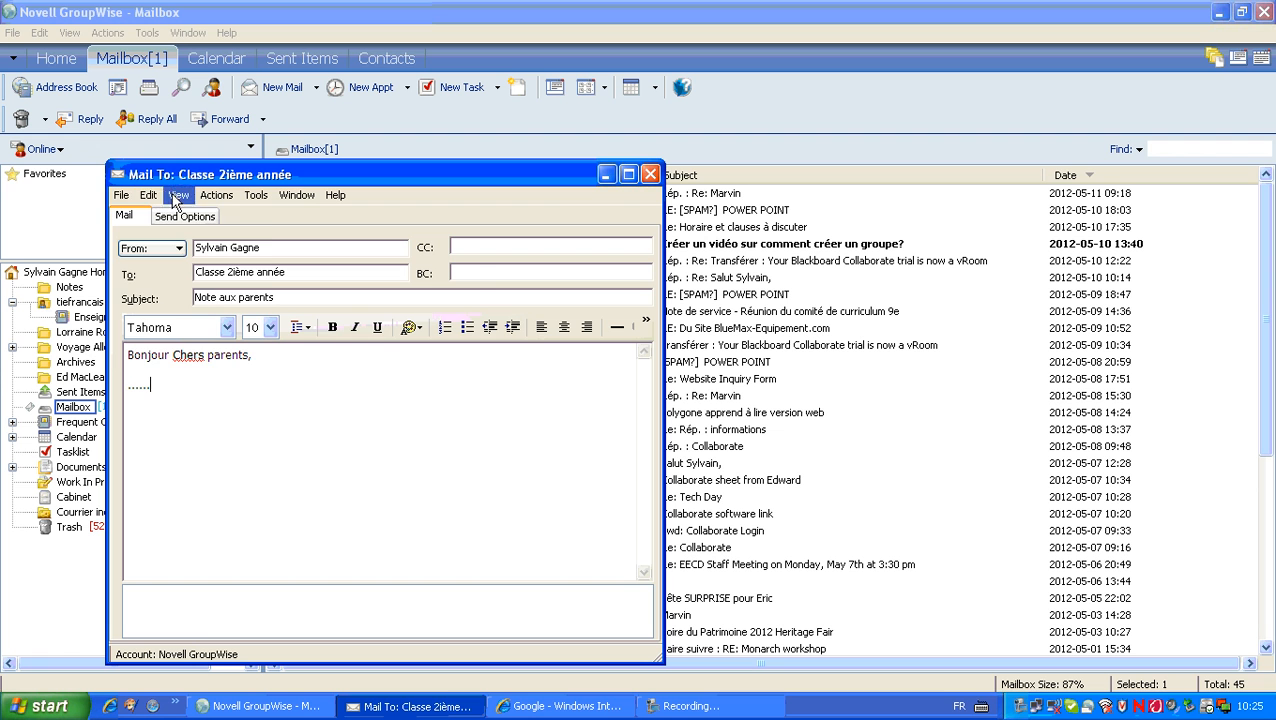
Step: Attach 'Résultats d'apprentissage Technologie 2.docx' from the Desktop to the message
{"action": "left_click", "coordinate": [135, 196]}
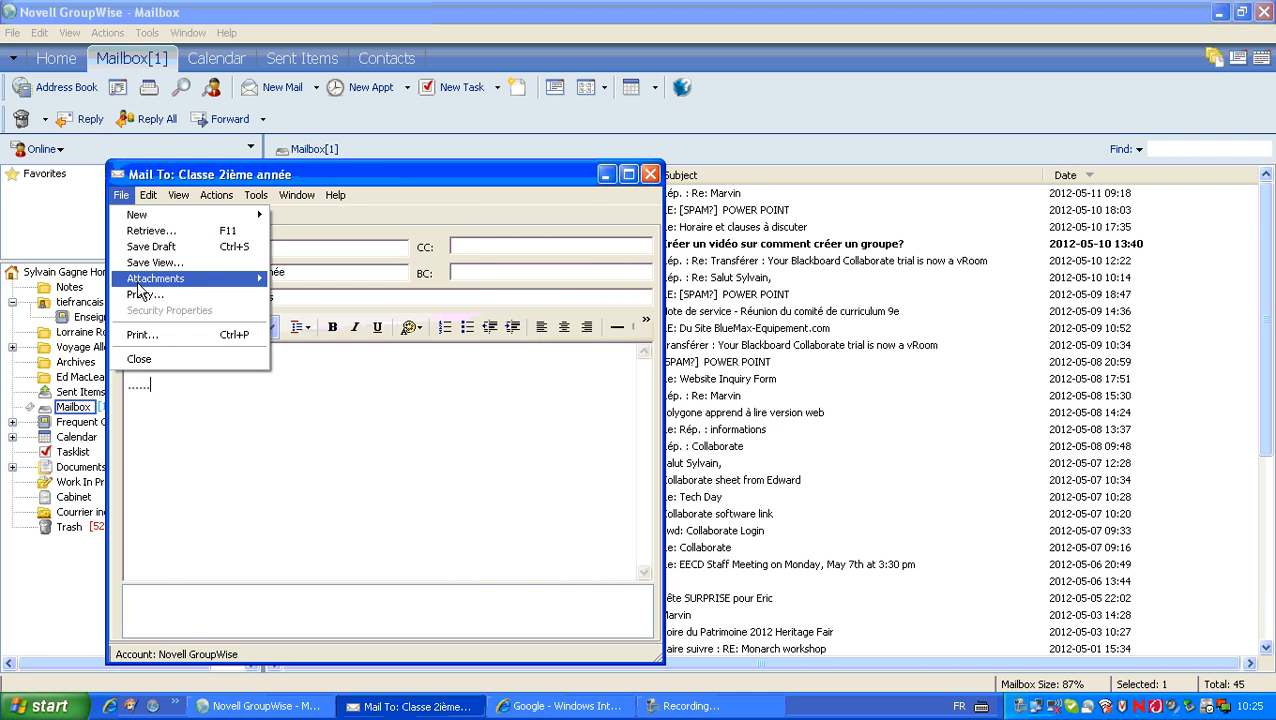
{"action": "mouse_move", "coordinate": [140, 281]}
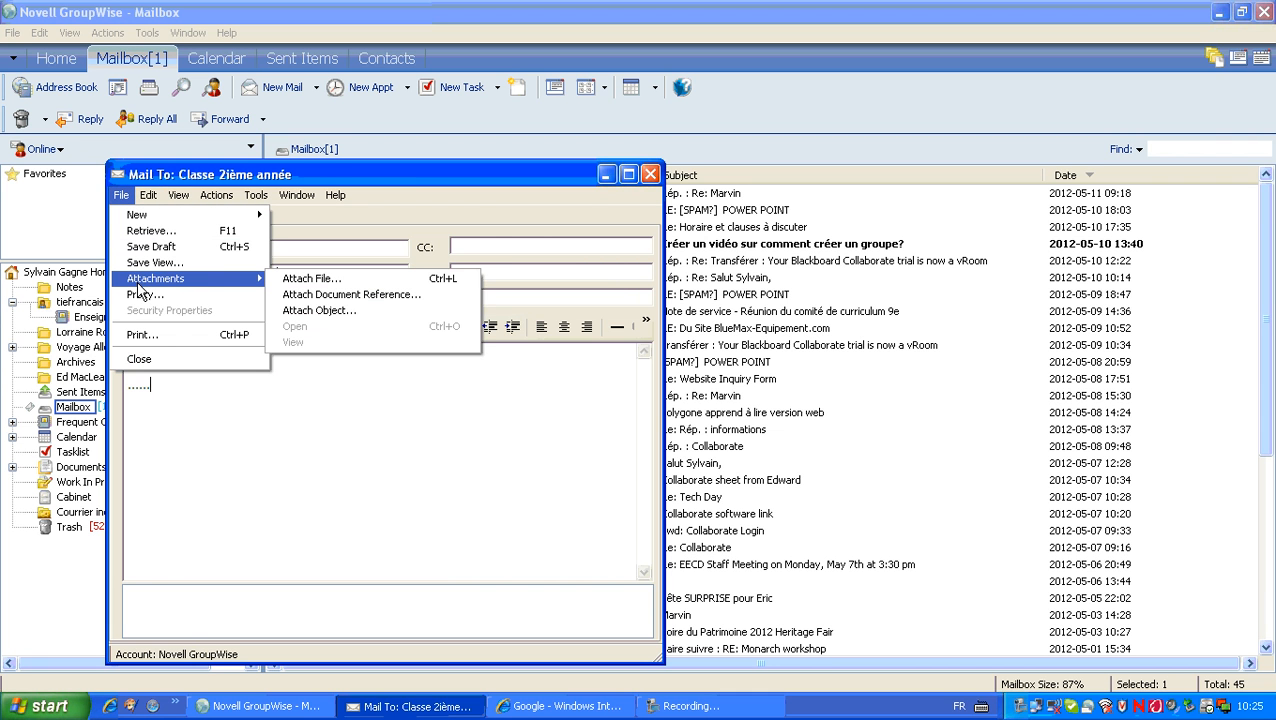
{"action": "left_click", "coordinate": [296, 279]}
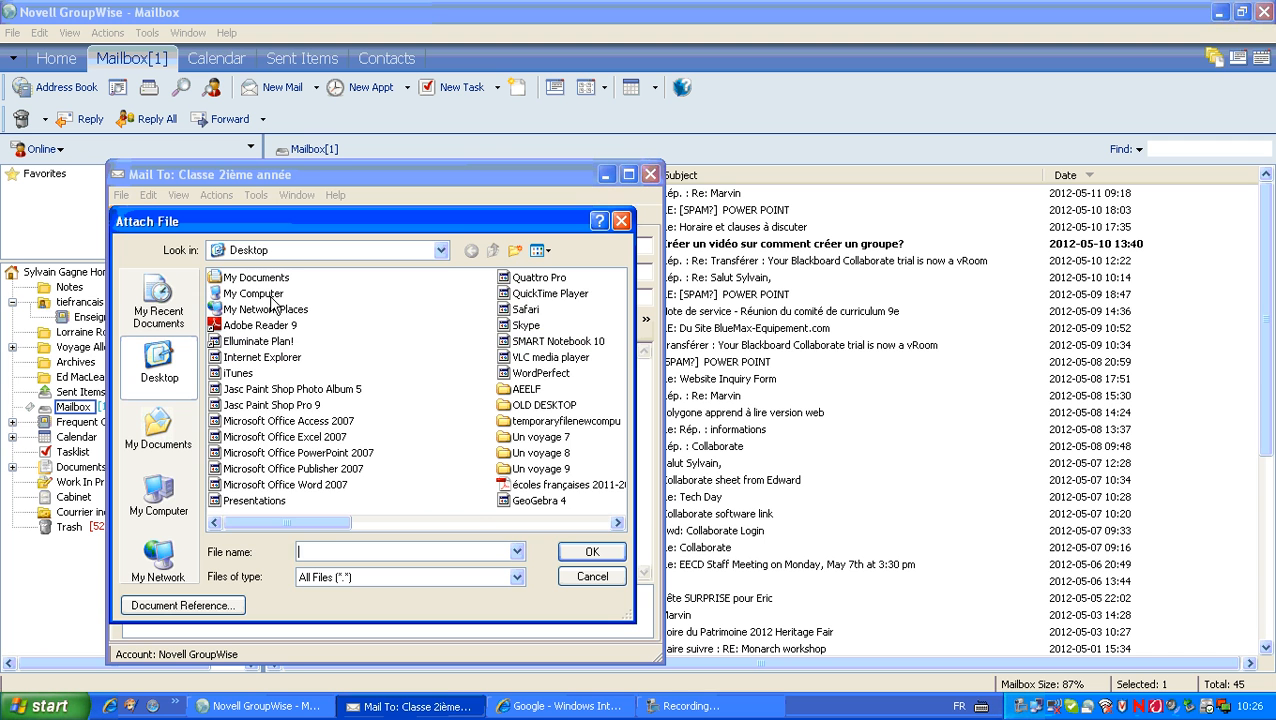
{"action": "left_click", "coordinate": [617, 522]}
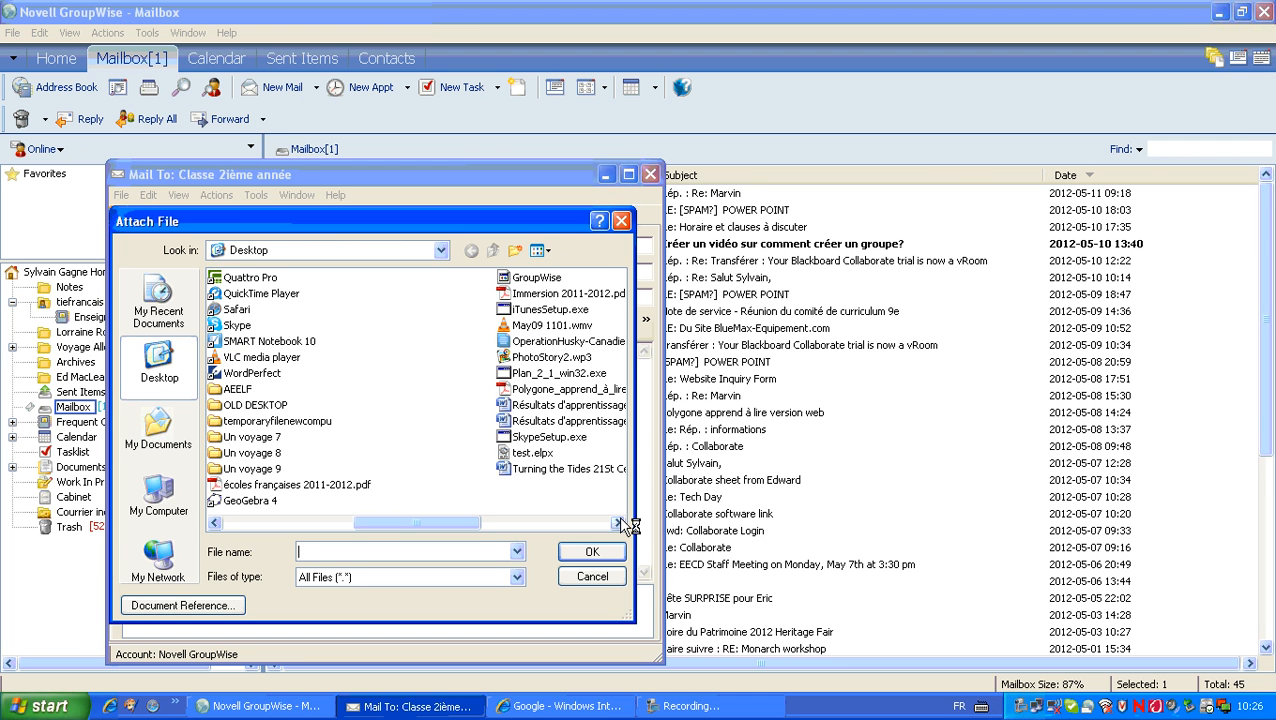
{"action": "left_click", "coordinate": [617, 522]}
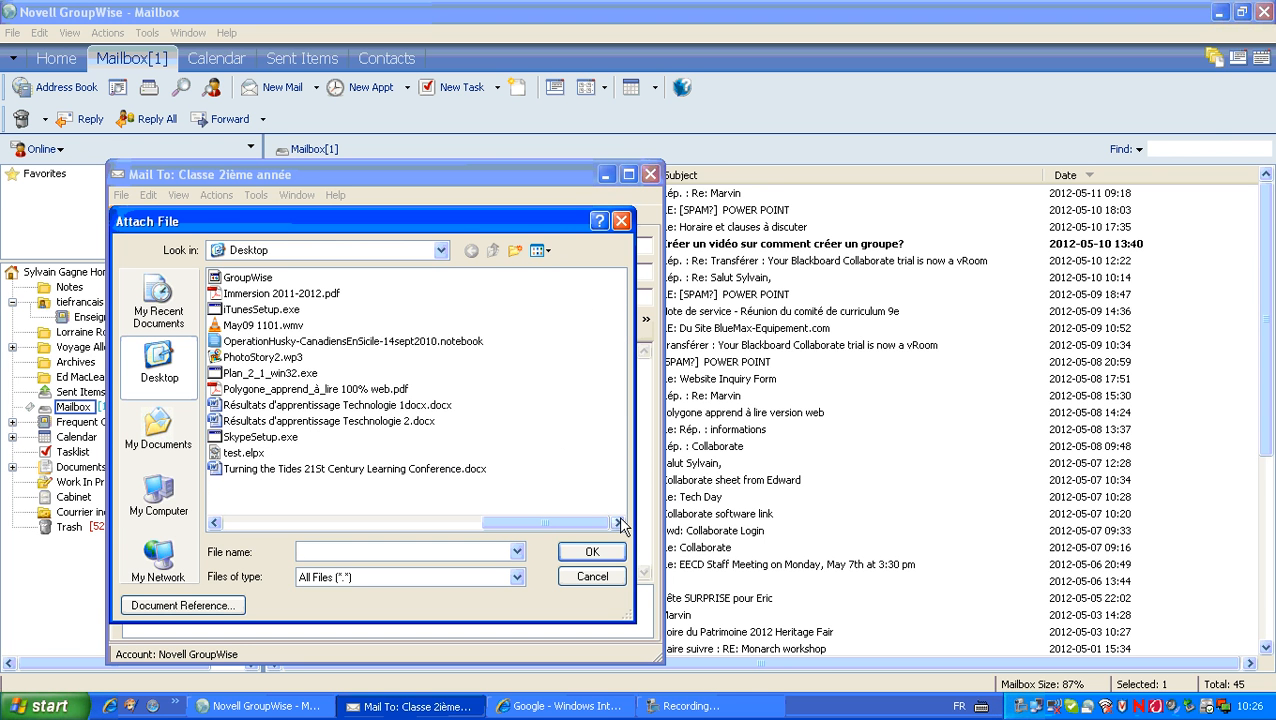
{"action": "left_click", "coordinate": [284, 421]}
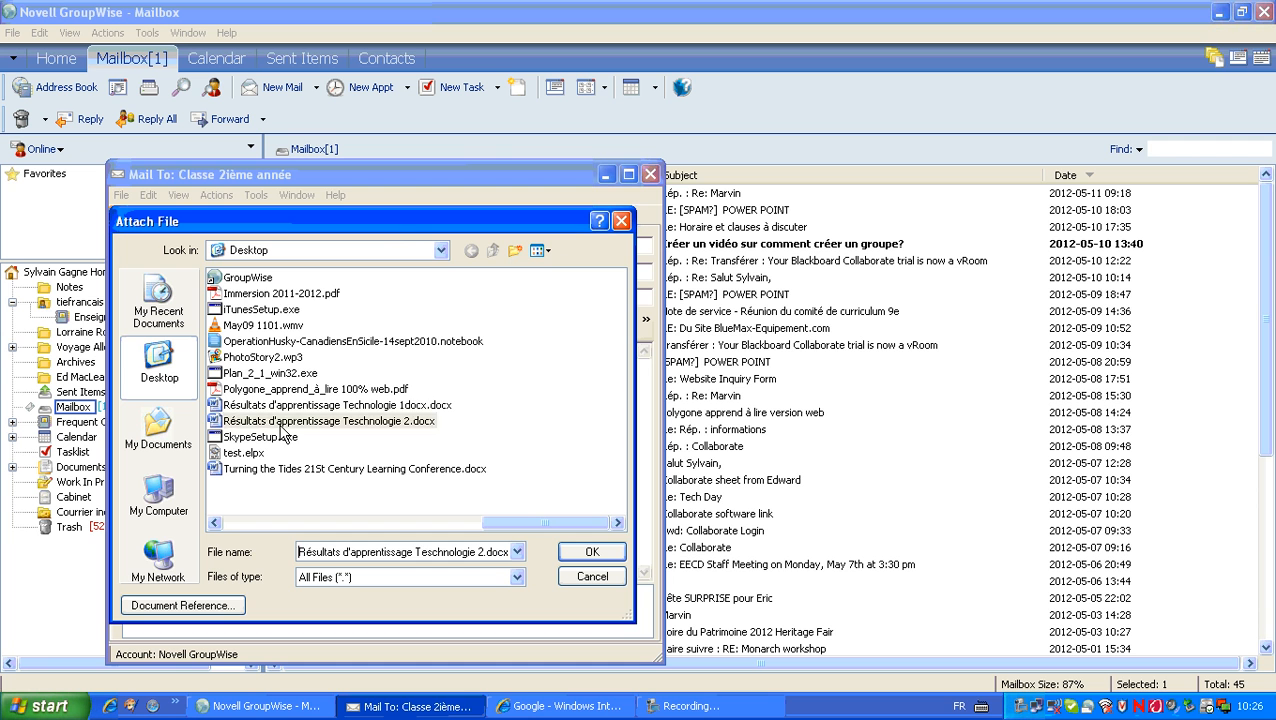
{"action": "left_click", "coordinate": [612, 555]}
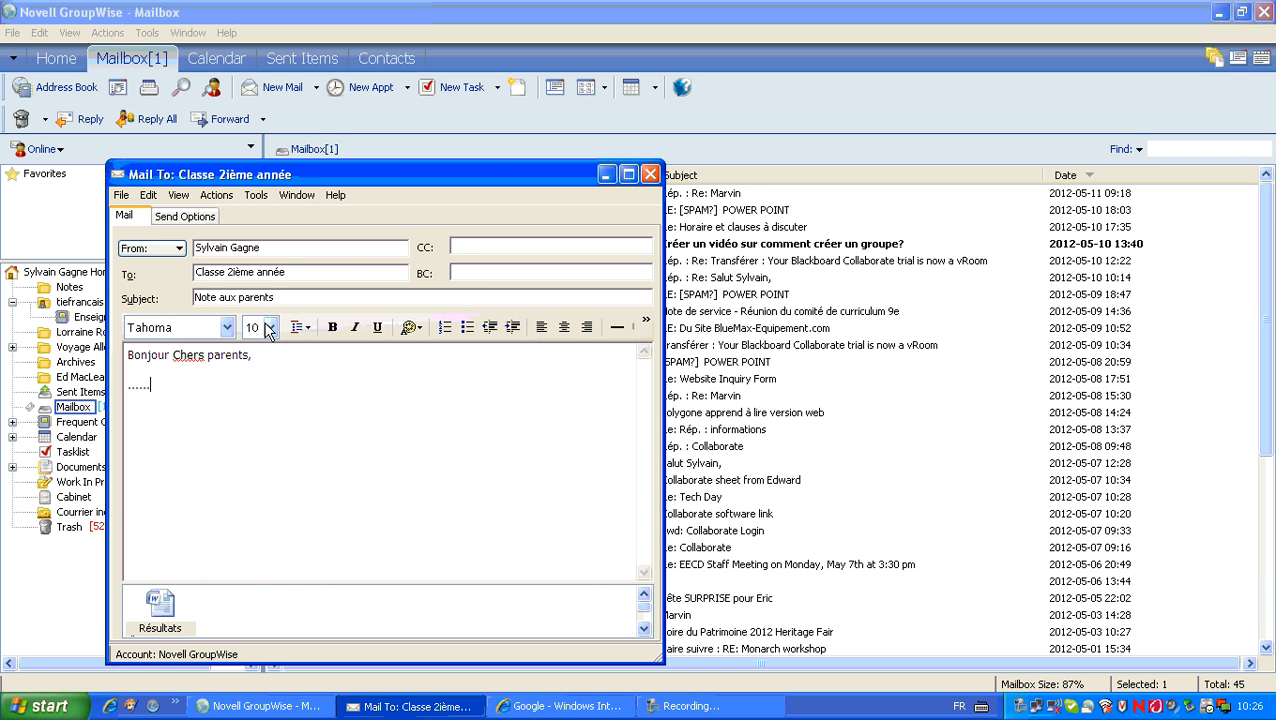
Step: Send the message via Actions > Send, choosing not to add a signature
{"action": "left_click", "coordinate": [216, 195]}
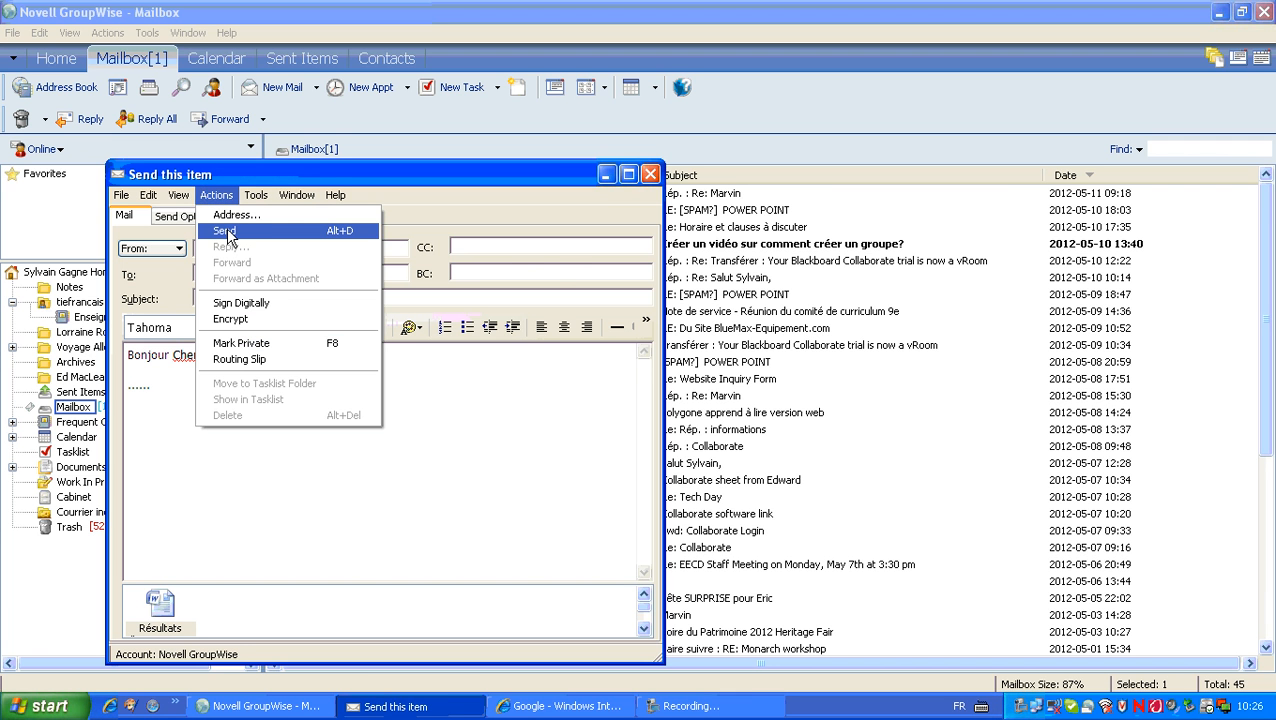
{"action": "left_click", "coordinate": [225, 231]}
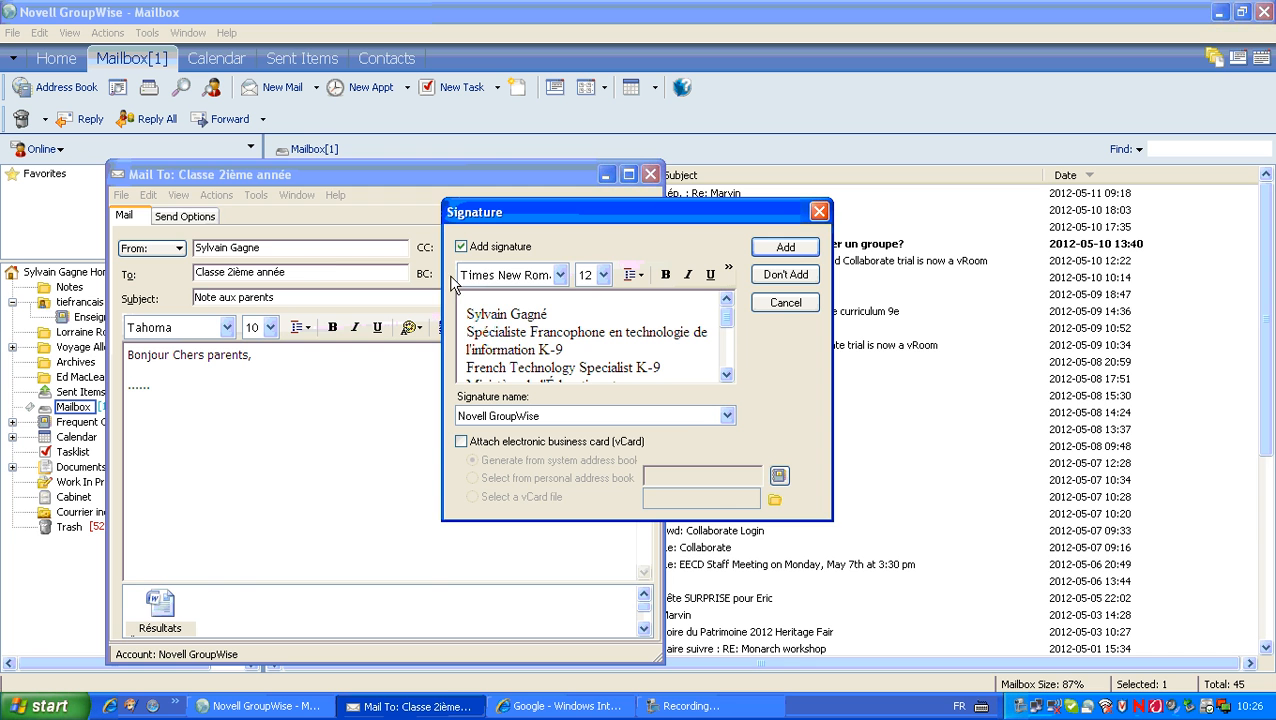
{"action": "left_click", "coordinate": [786, 277]}
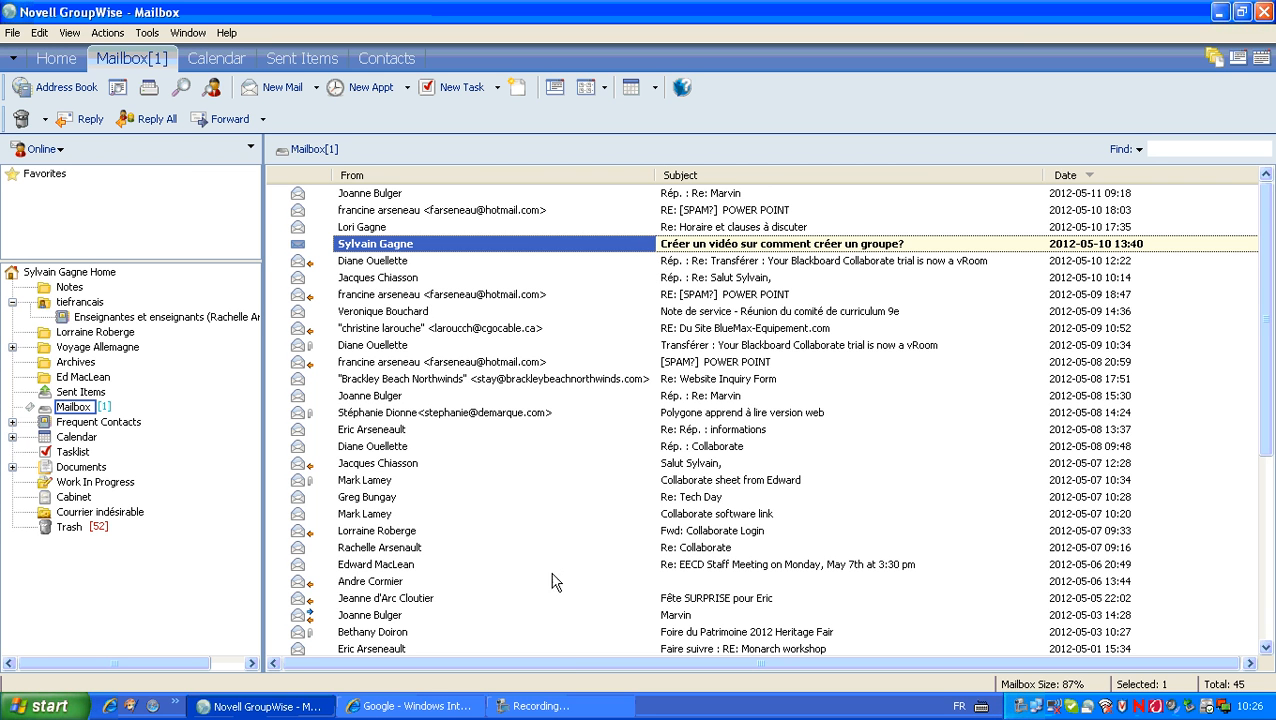
{"action": "left_click", "coordinate": [560, 707]}
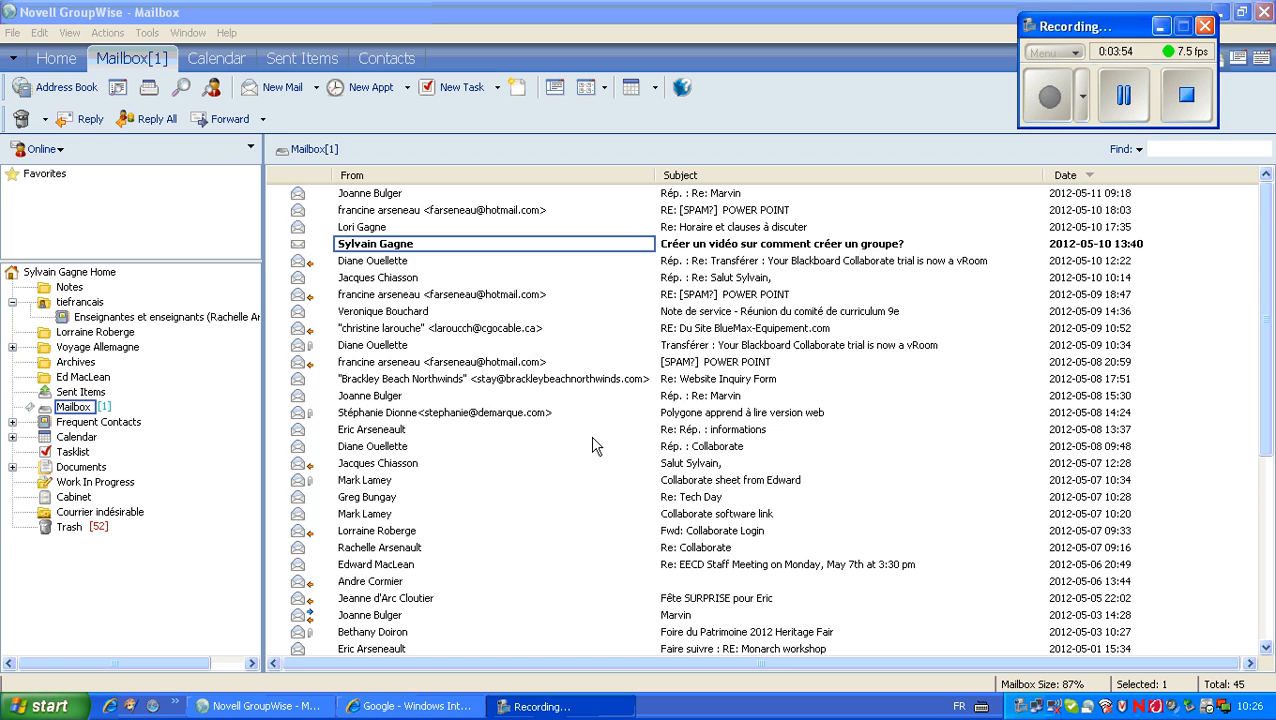